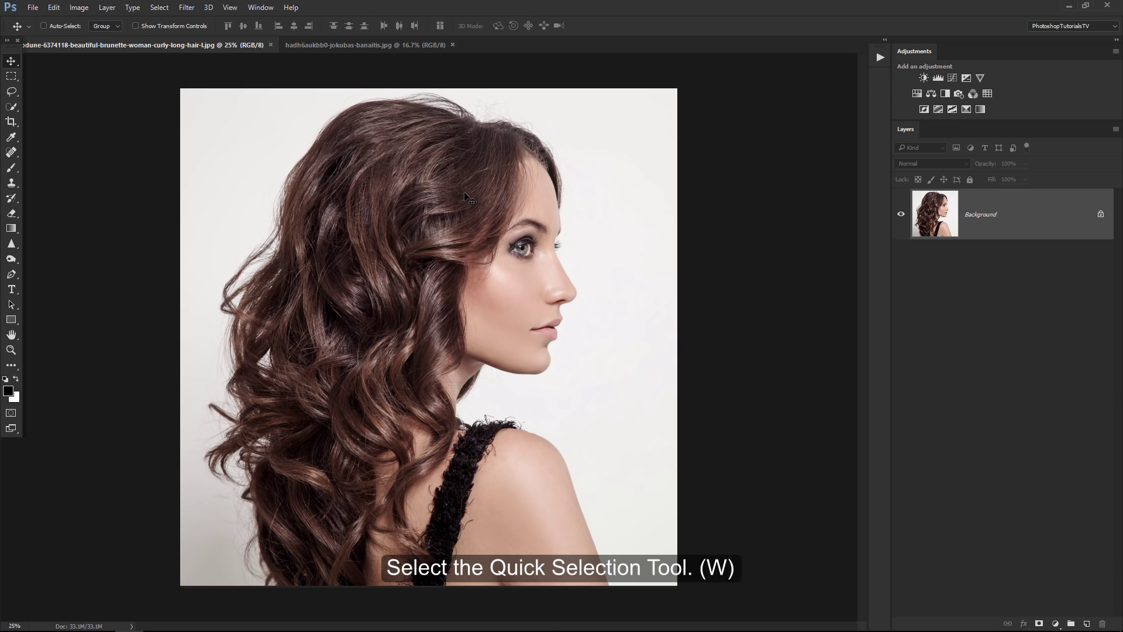
- Quick-select the woman's hair, face and shoulder against the pale backdrop
key(w)
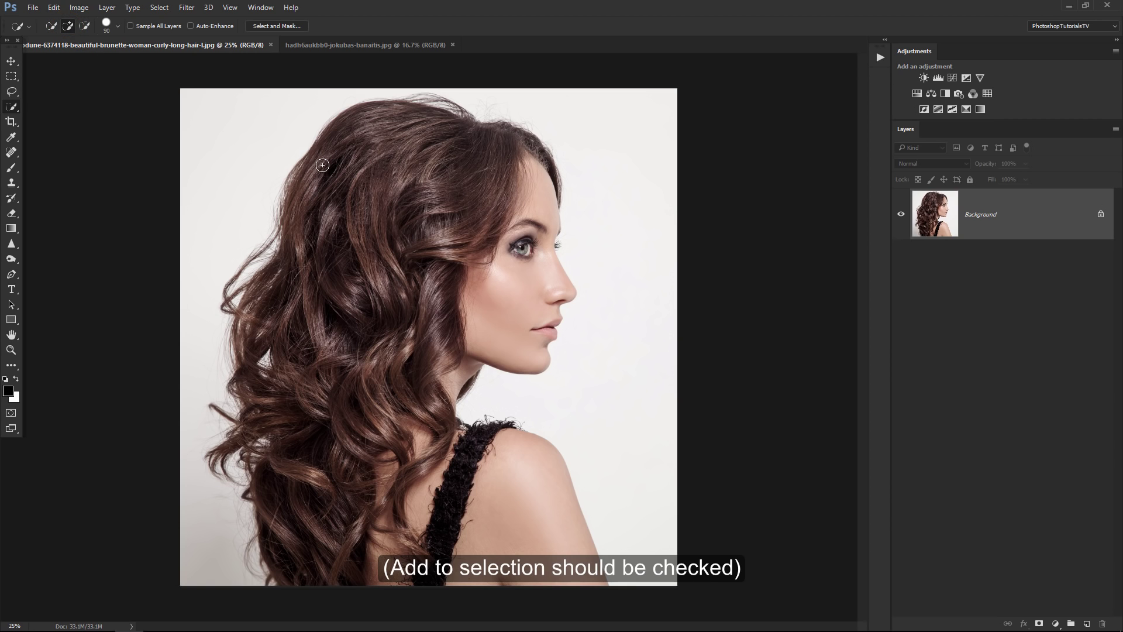
mouse_move(326, 165)
mouse_down()
mouse_move(477, 156)
mouse_move(259, 349)
mouse_move(474, 484)
mouse_move(276, 247)
mouse_up()
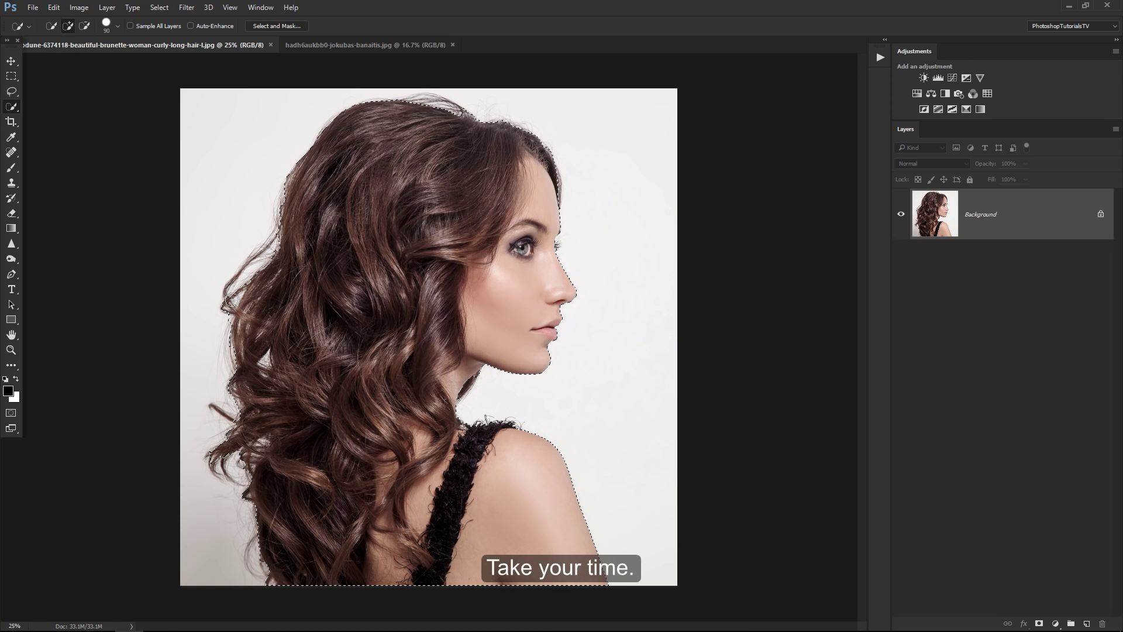
drag(397, 120, 474, 169)
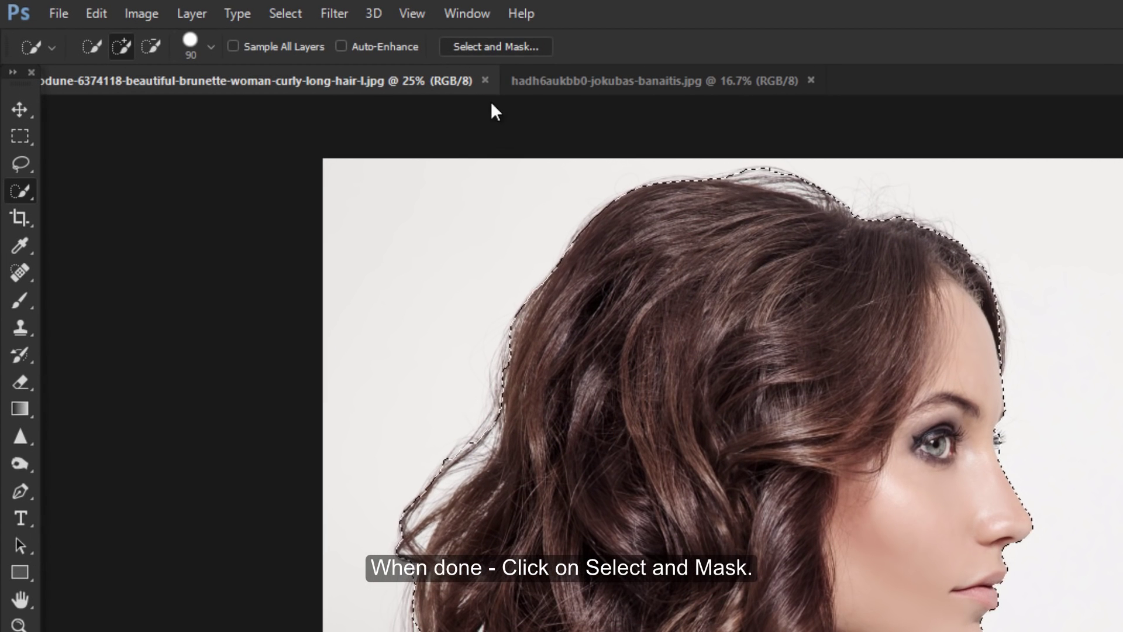
- In Select and Mask, brush away backdrop fringe along the hair, neck and face edges
click(544, 46)
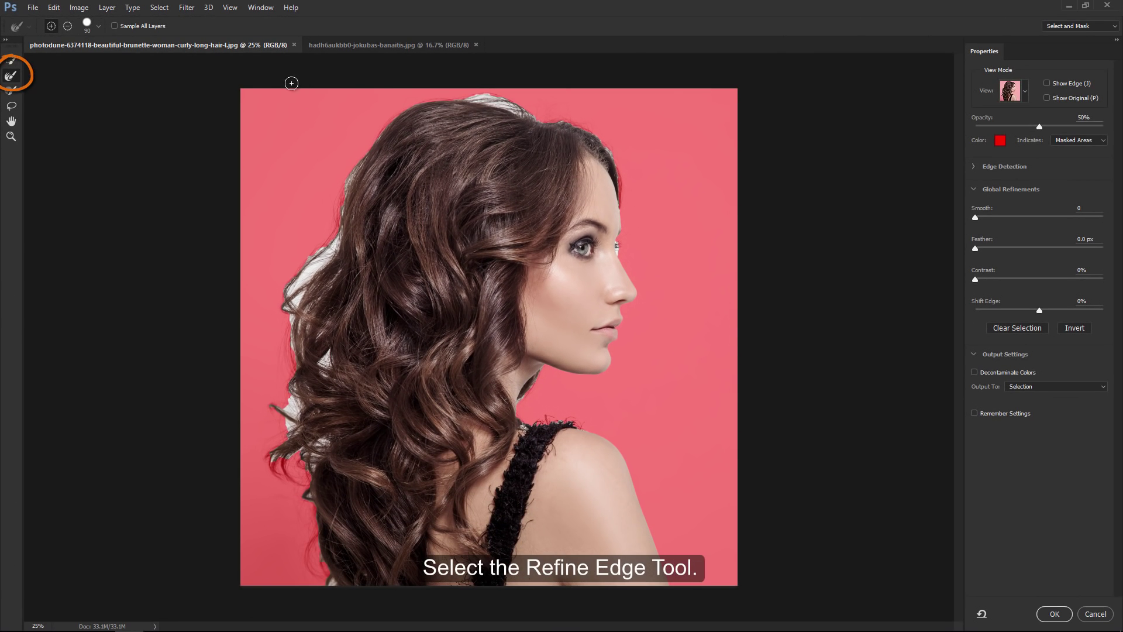
click(14, 78)
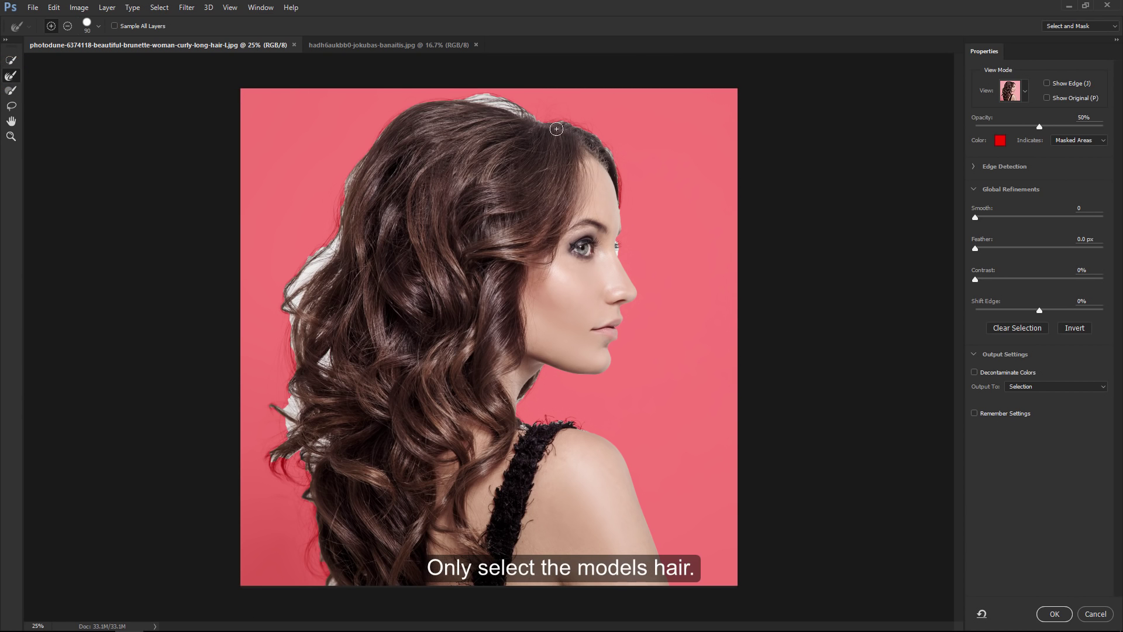
mouse_move(615, 161)
mouse_down()
mouse_move(622, 175)
mouse_move(504, 105)
mouse_move(293, 298)
mouse_move(338, 219)
mouse_up()
drag(293, 331, 324, 290)
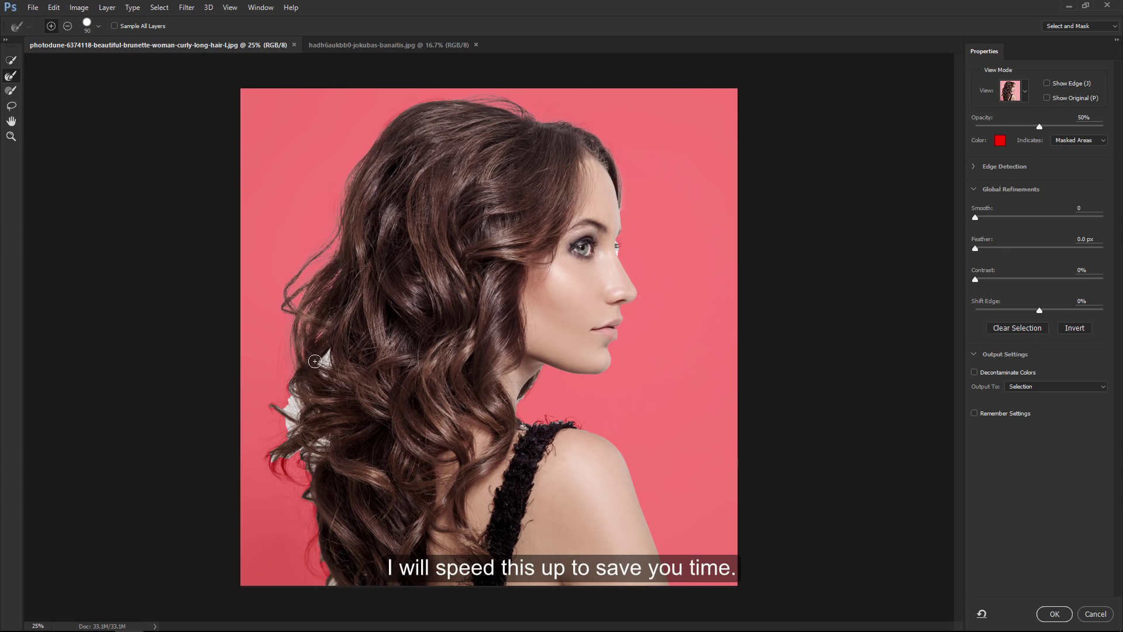
mouse_move(315, 361)
mouse_down()
mouse_move(325, 369)
mouse_move(275, 409)
mouse_up()
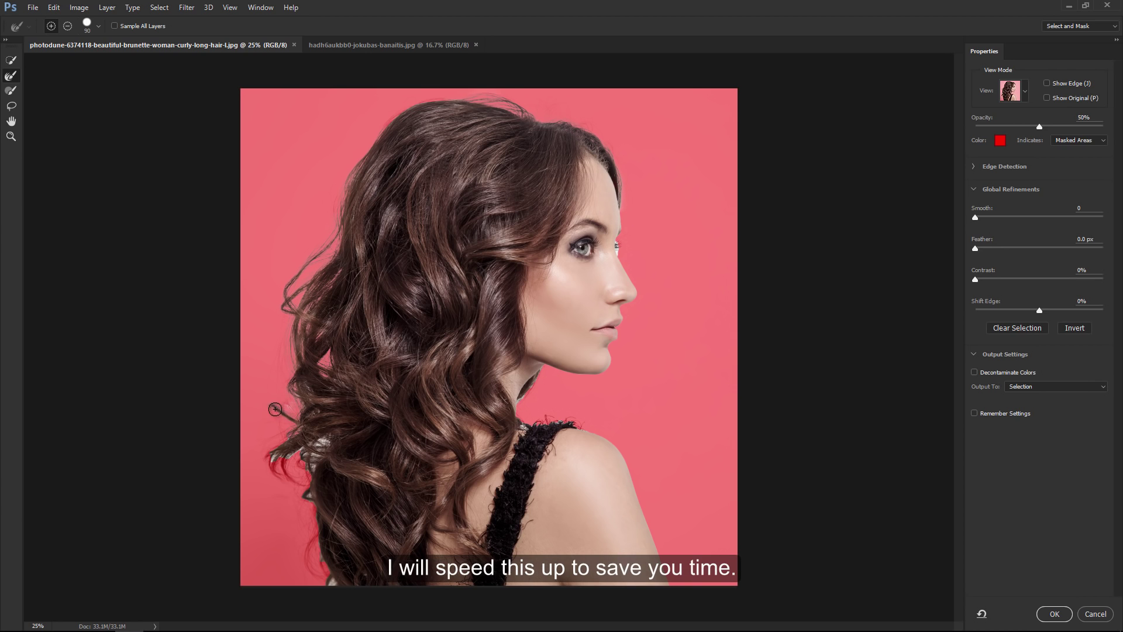
drag(271, 472, 322, 451)
mouse_move(302, 447)
mouse_down()
mouse_move(314, 472)
mouse_move(311, 541)
mouse_move(329, 569)
mouse_move(272, 452)
mouse_move(295, 477)
mouse_up()
mouse_move(568, 418)
mouse_down()
mouse_move(540, 421)
mouse_move(537, 390)
mouse_move(555, 398)
mouse_up()
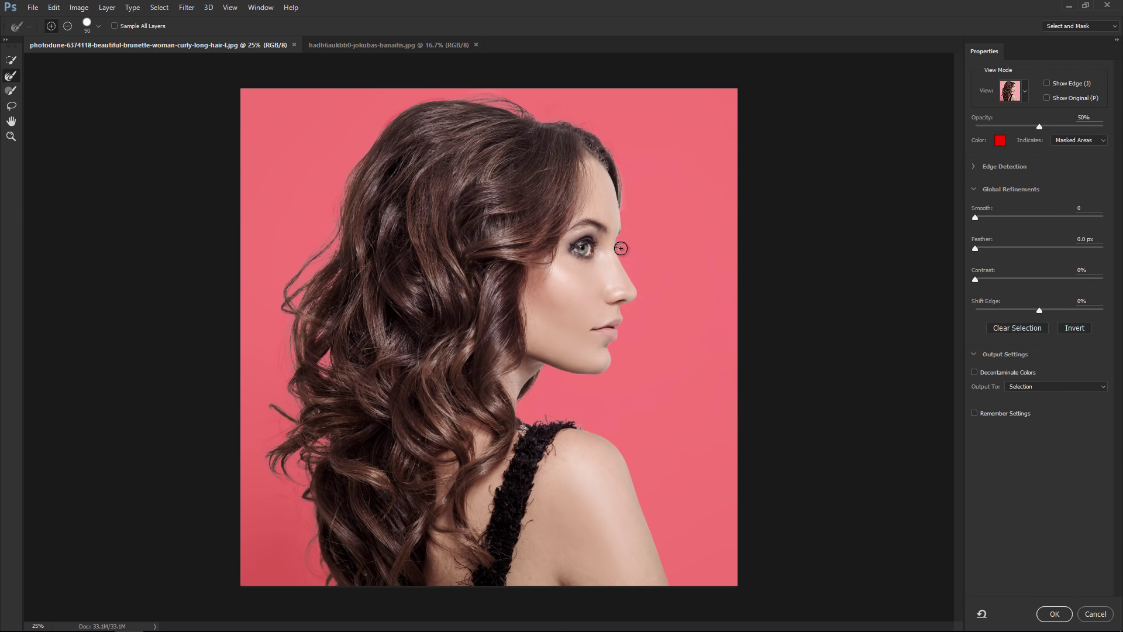
mouse_move(623, 251)
mouse_down()
mouse_move(645, 236)
mouse_move(636, 229)
mouse_up()
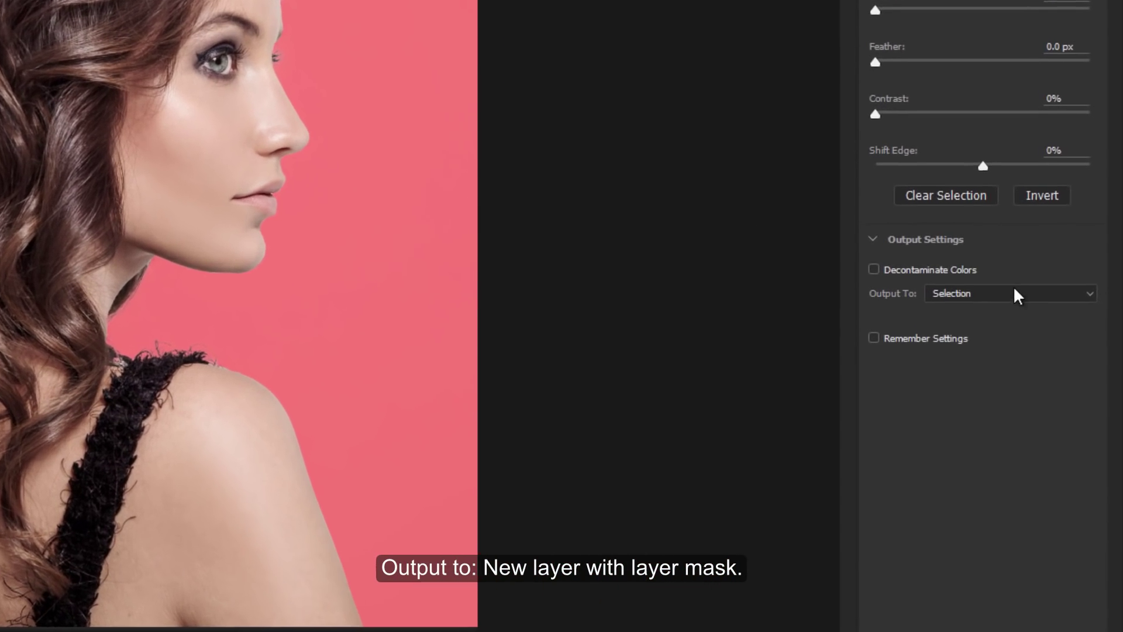
- Output the refined selection as a New Layer with Layer Mask
click(1038, 329)
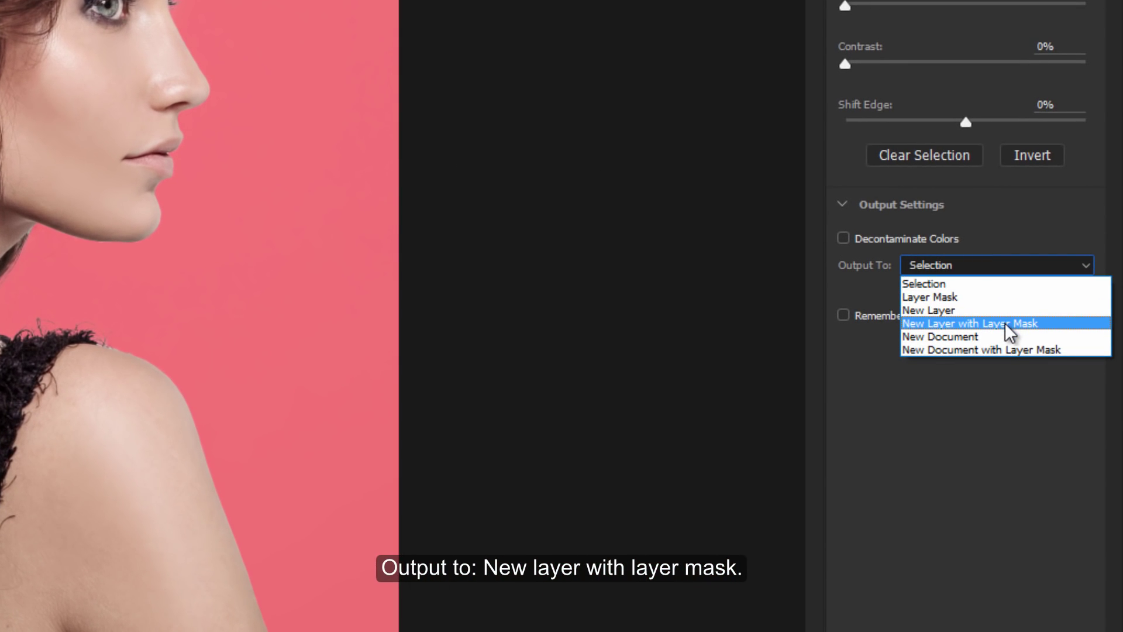
click(1005, 323)
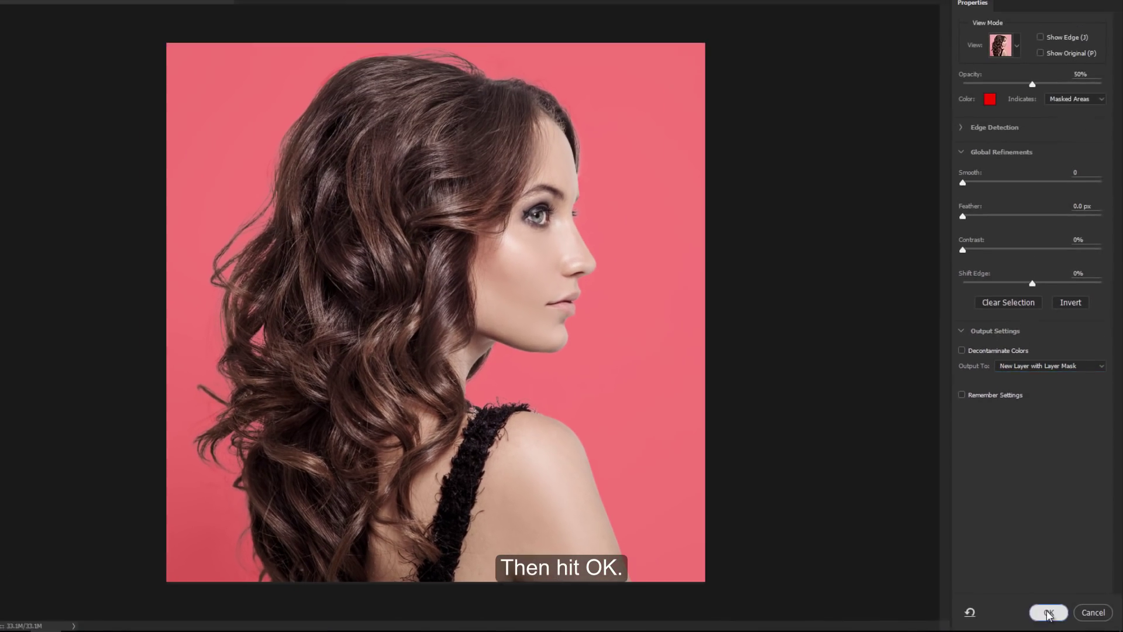
click(991, 594)
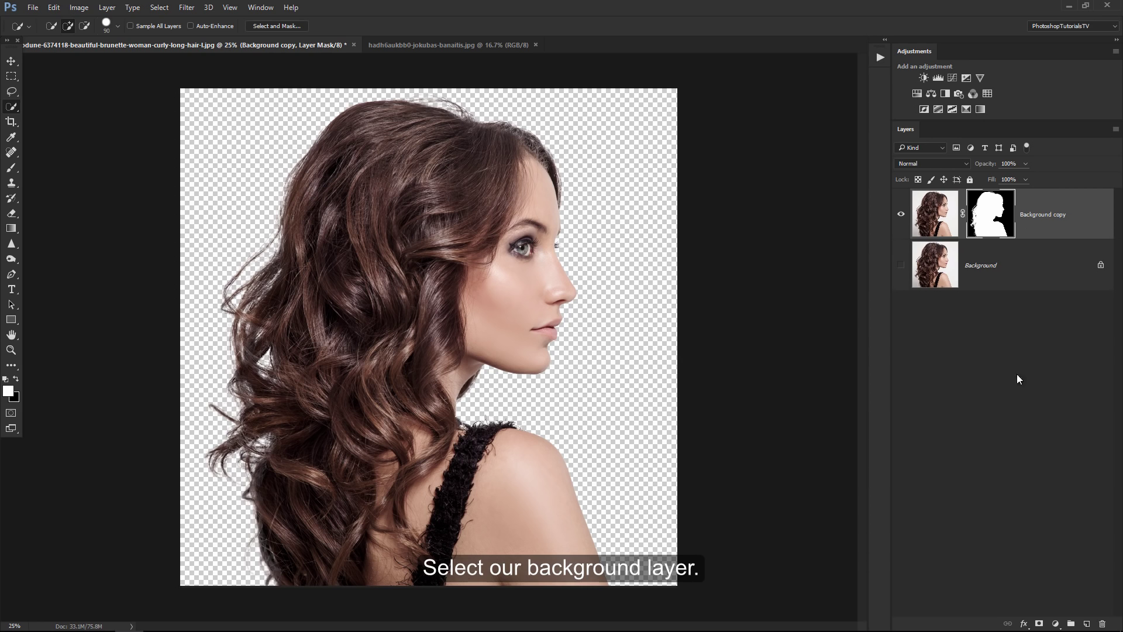
- Add a near-white Solid Color fill layer above the original Background
click(1001, 273)
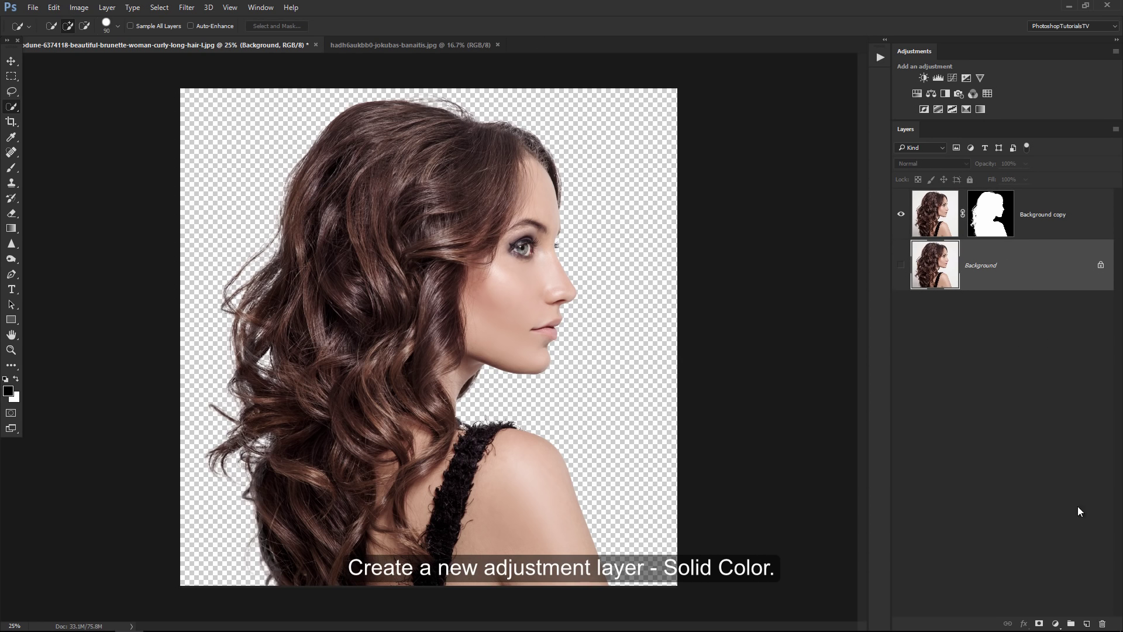
click(1056, 623)
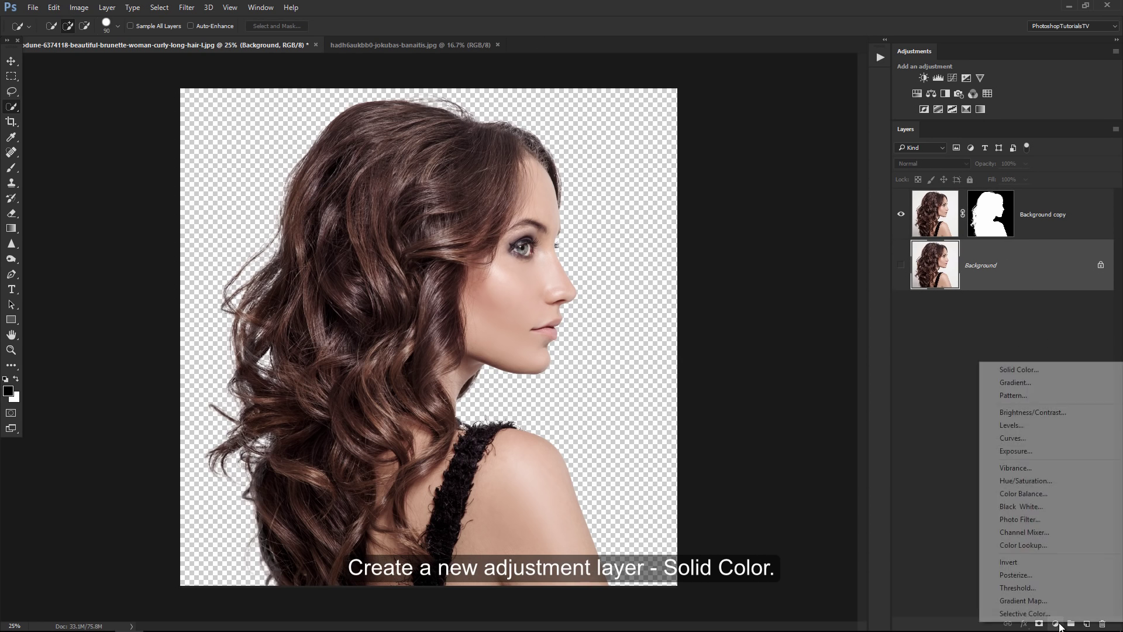
click(1045, 372)
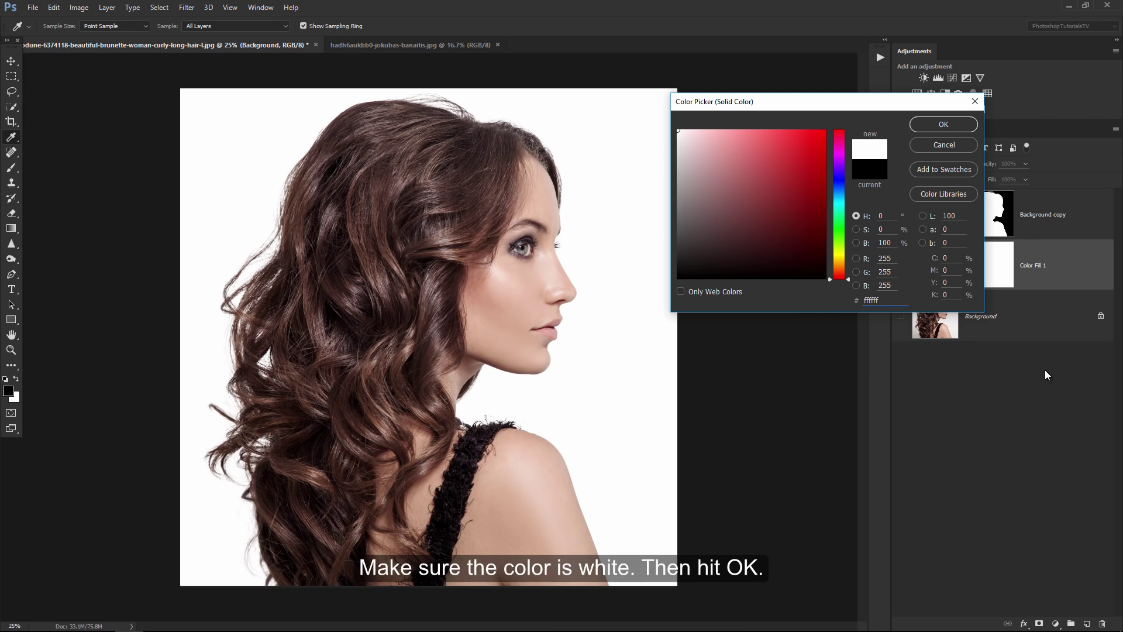
mouse_move(694, 143)
mouse_down()
mouse_move(687, 154)
mouse_move(676, 116)
mouse_up()
click(939, 124)
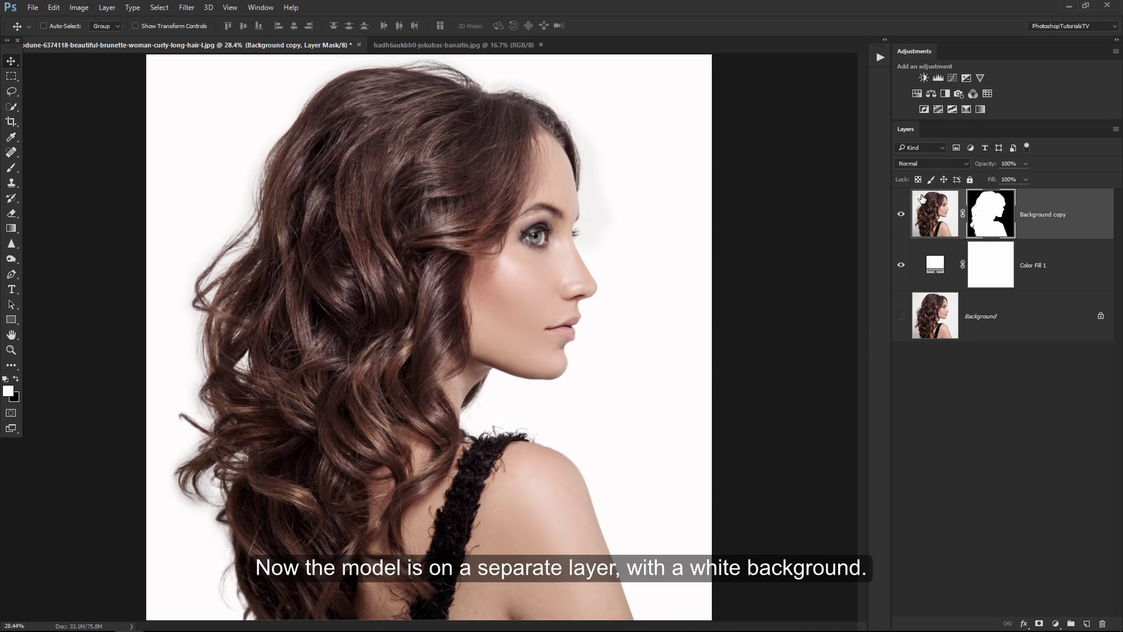
- Toggle the model layer's visibility to compare it against the white fill
click(901, 217)
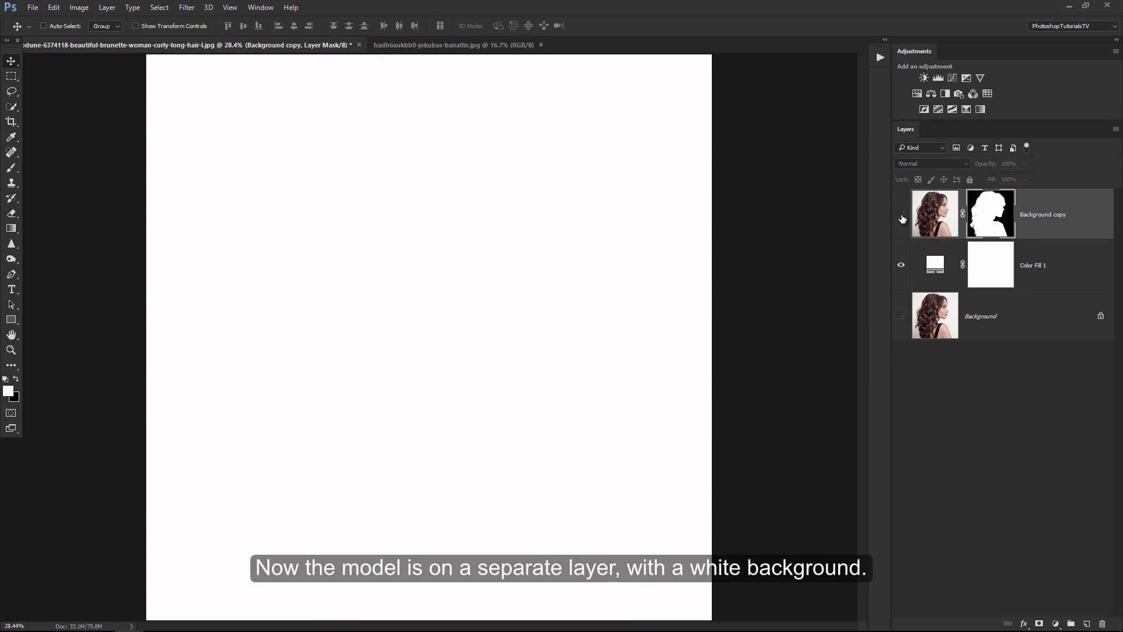
click(902, 214)
click(902, 216)
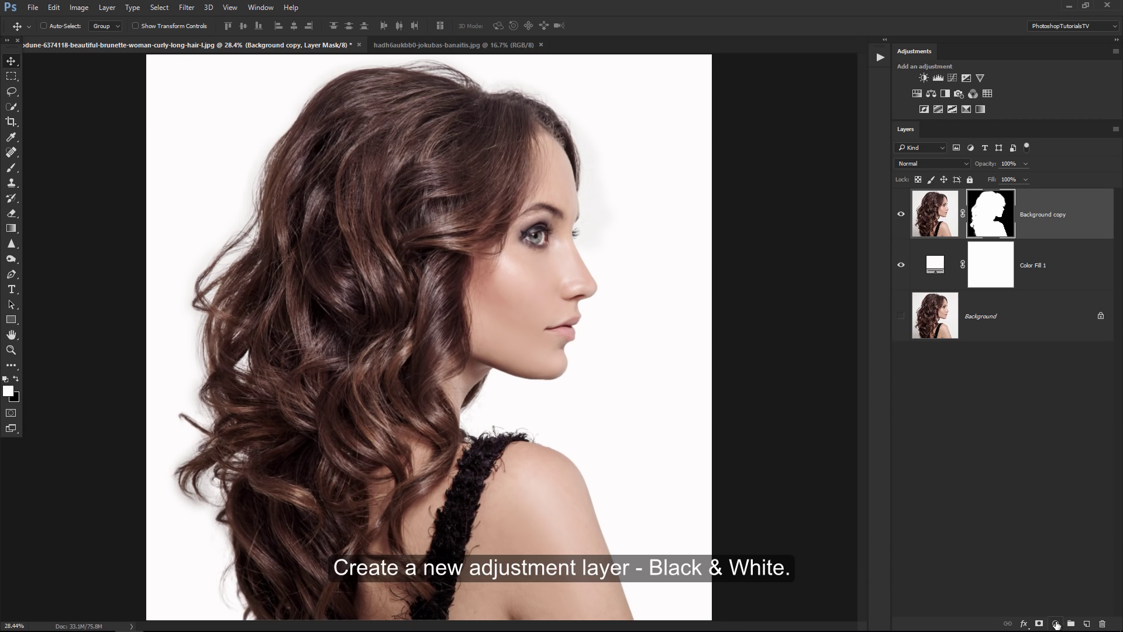
- Add a Black & White adjustment layer clipped to the model's Background copy layer
click(1056, 624)
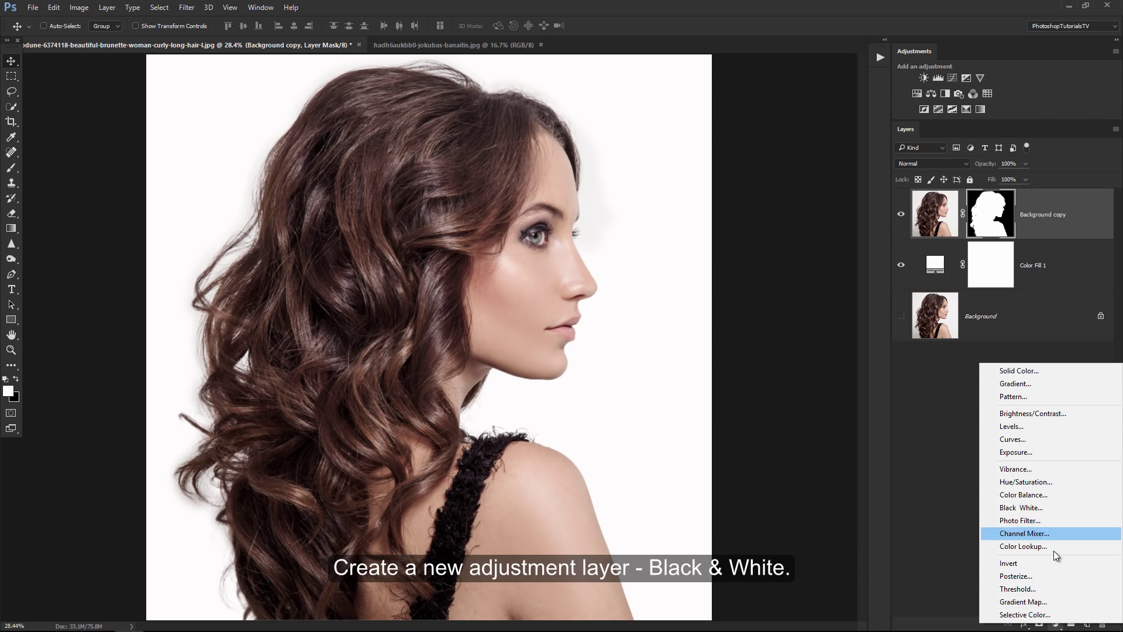
click(1054, 510)
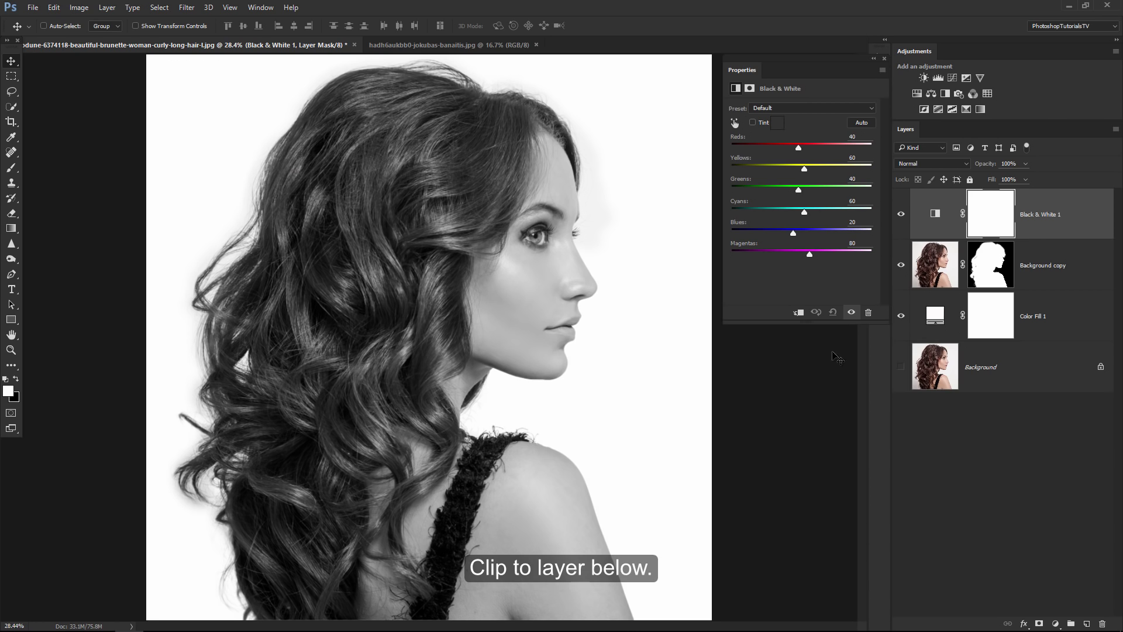
click(799, 314)
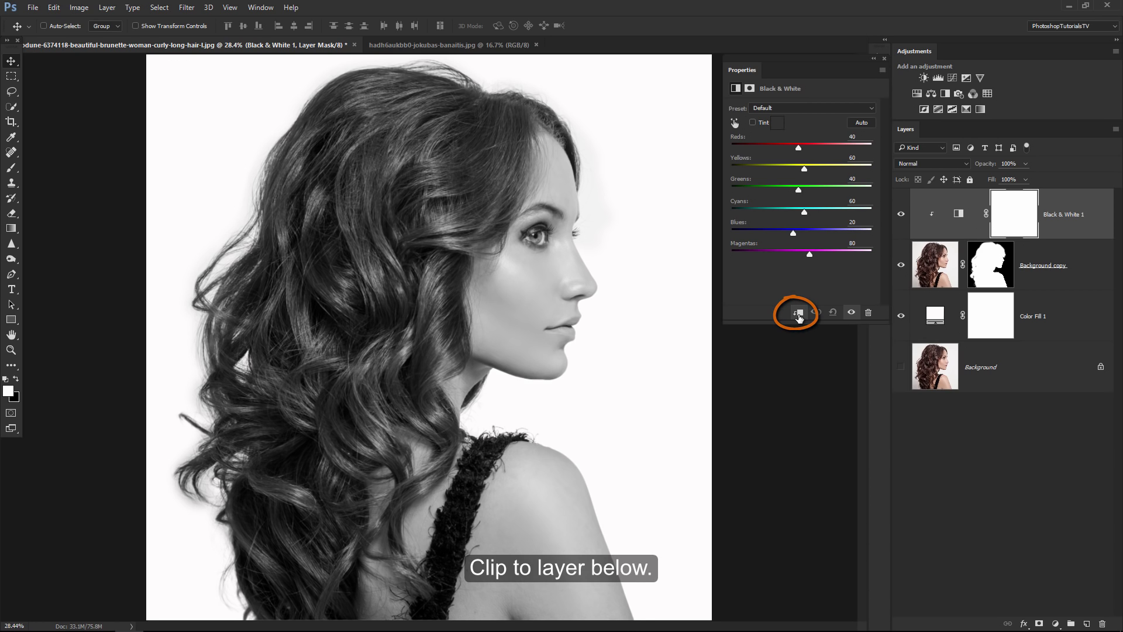
click(884, 59)
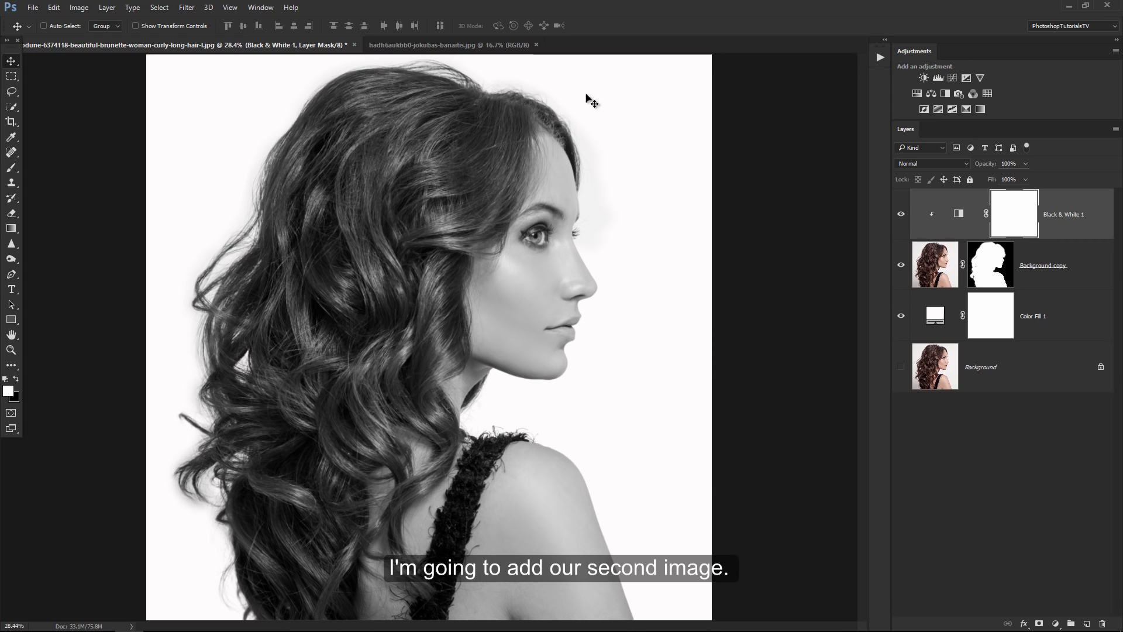
- Drag the forest photo into the portrait document as Layer 1
click(503, 45)
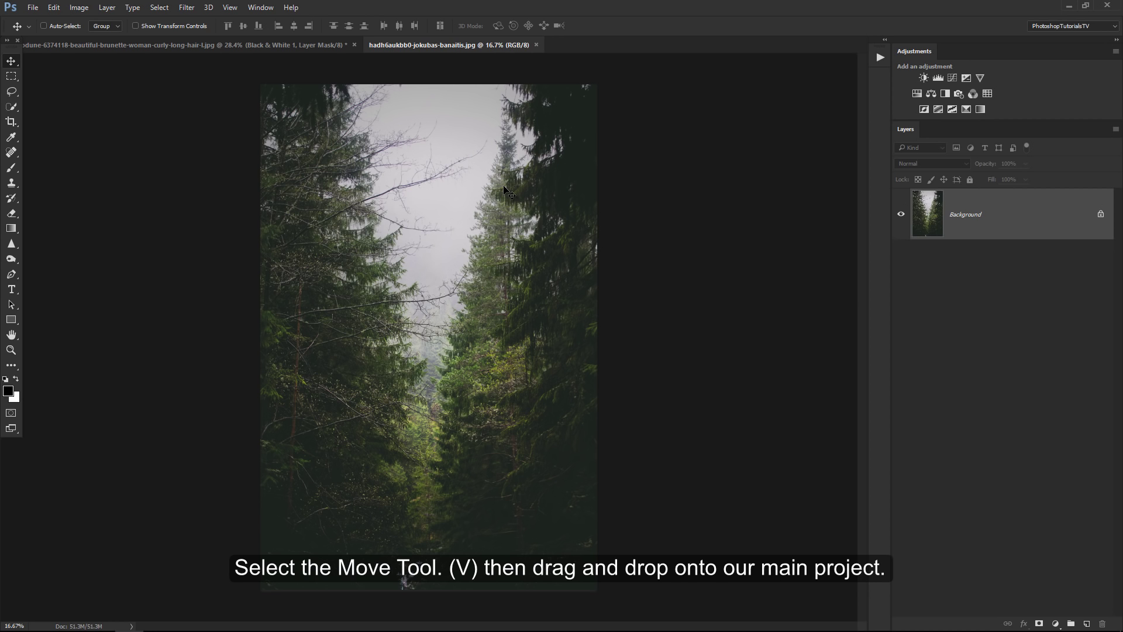
drag(504, 187, 338, 81)
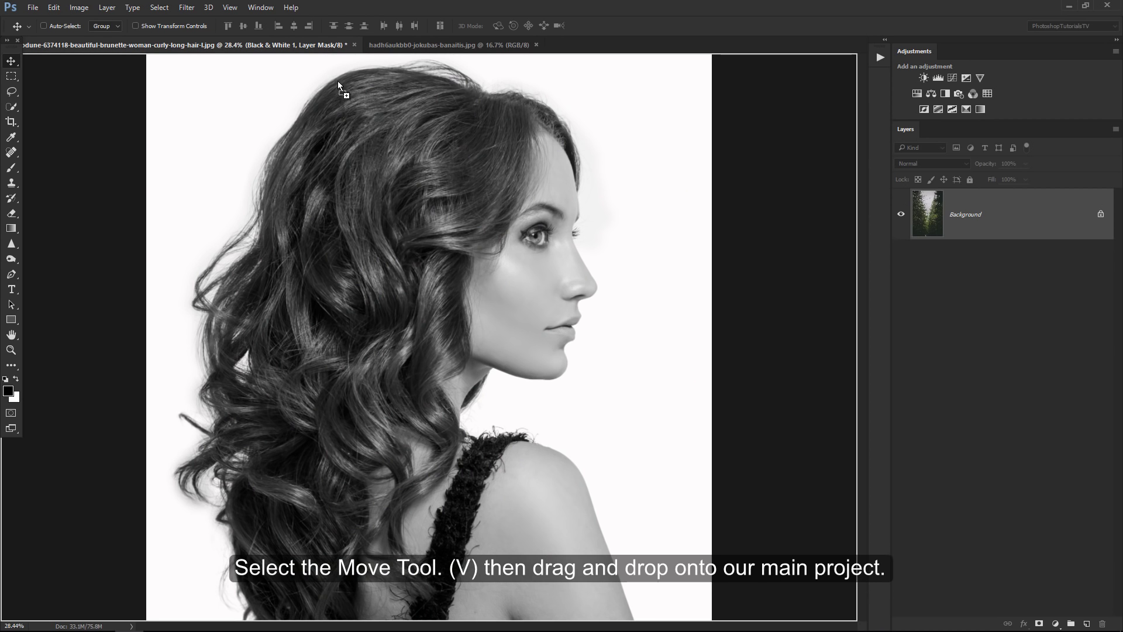
drag(419, 156, 556, 164)
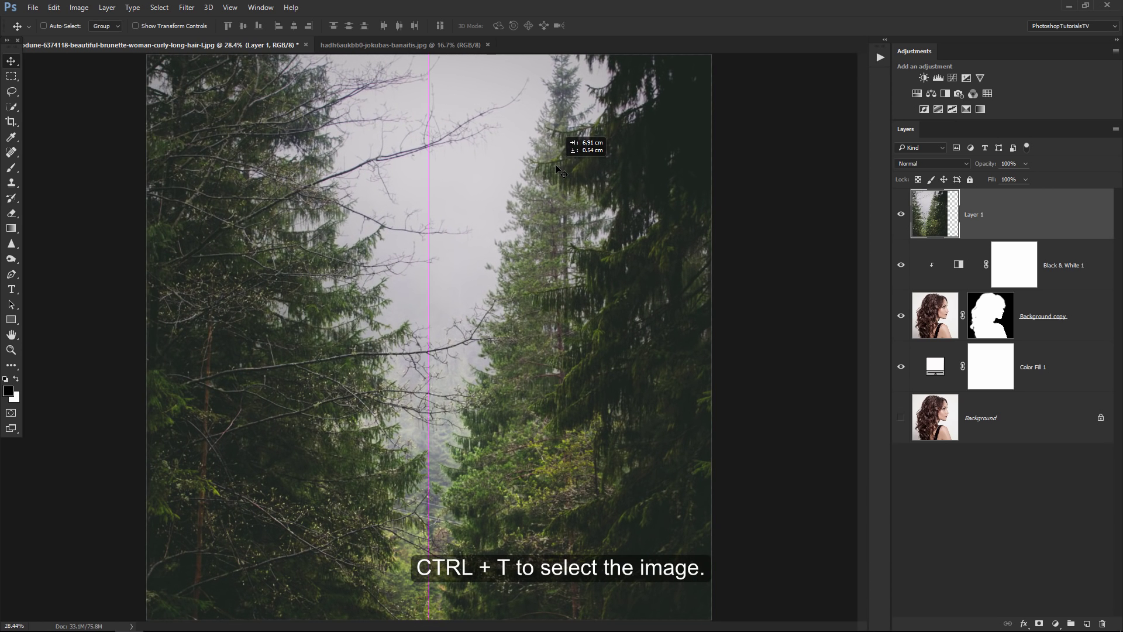
- Flip the forest layer horizontally and scale and position it to fit the canvas
key(ctrl+t)
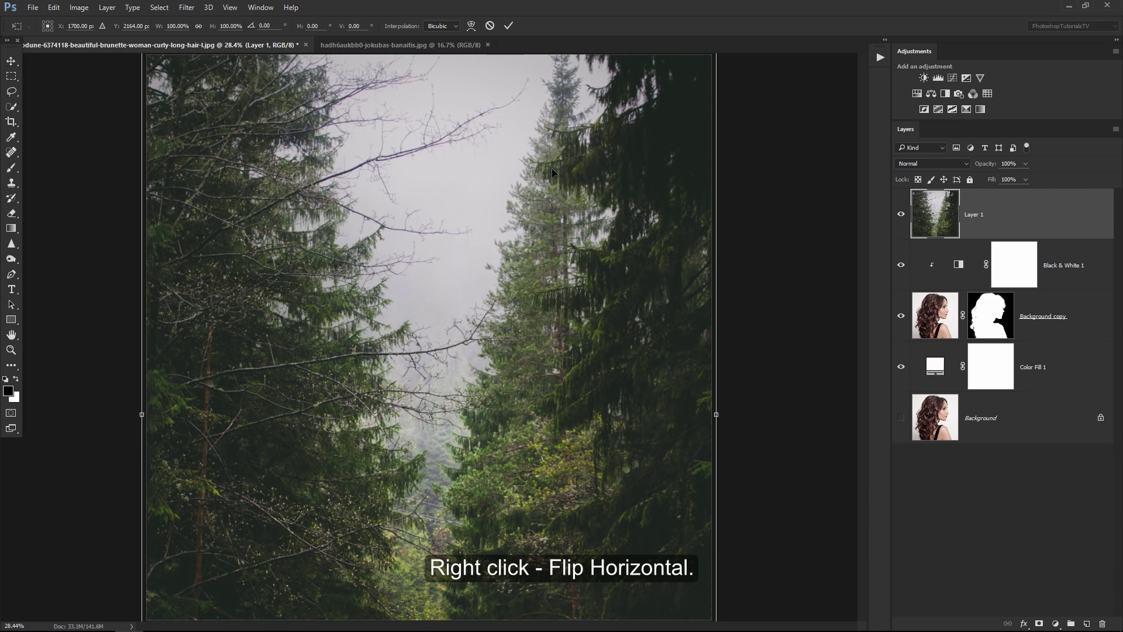
right_click(553, 167)
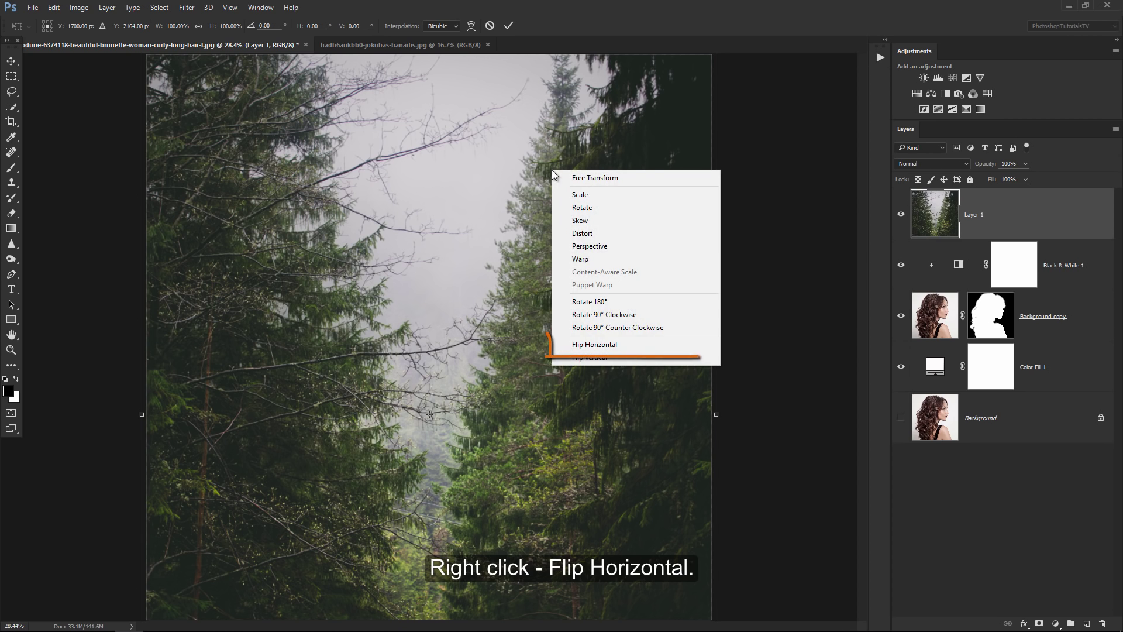
click(561, 344)
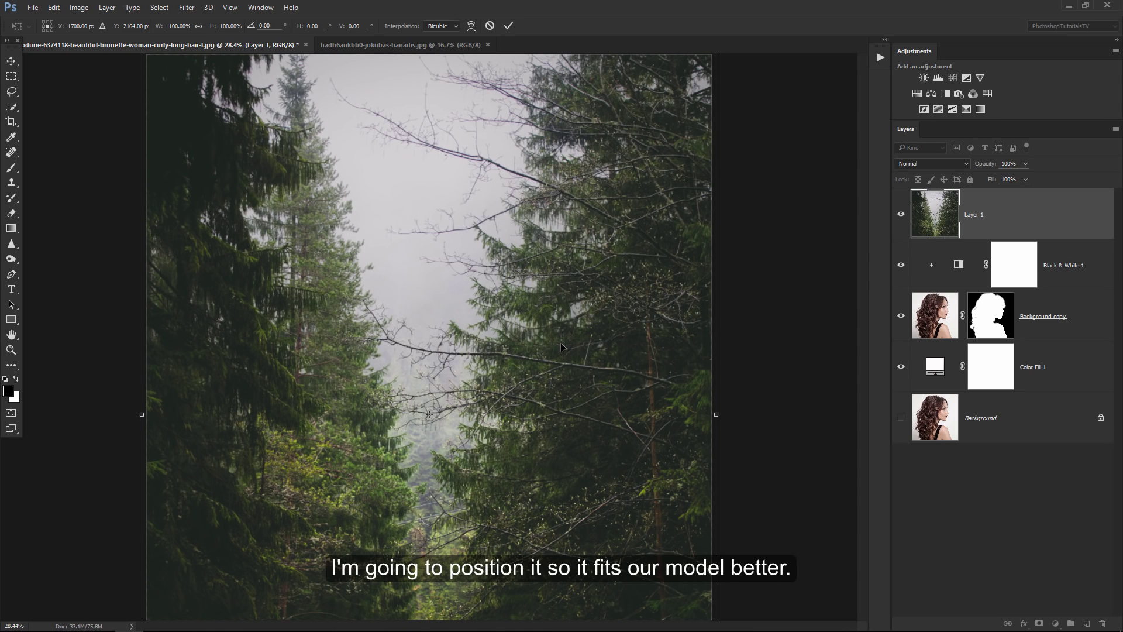
drag(575, 238, 569, 328)
drag(715, 77, 683, 134)
drag(602, 230, 588, 170)
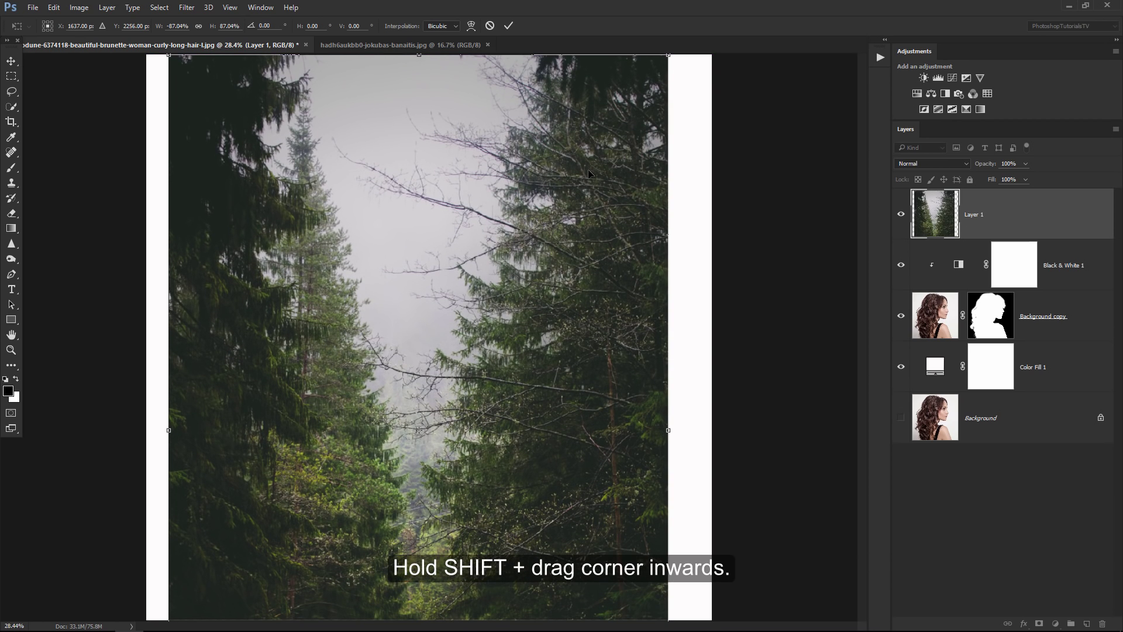
key(Return)
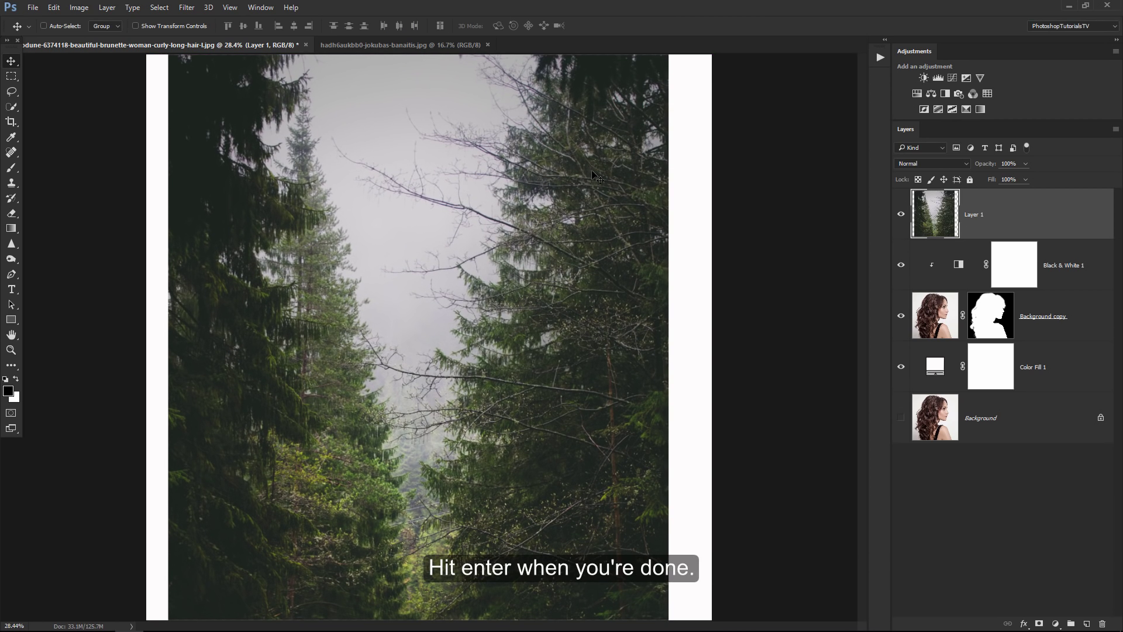
- Set the forest layer to Lighten, clip it to the model, and move it over her head
click(939, 164)
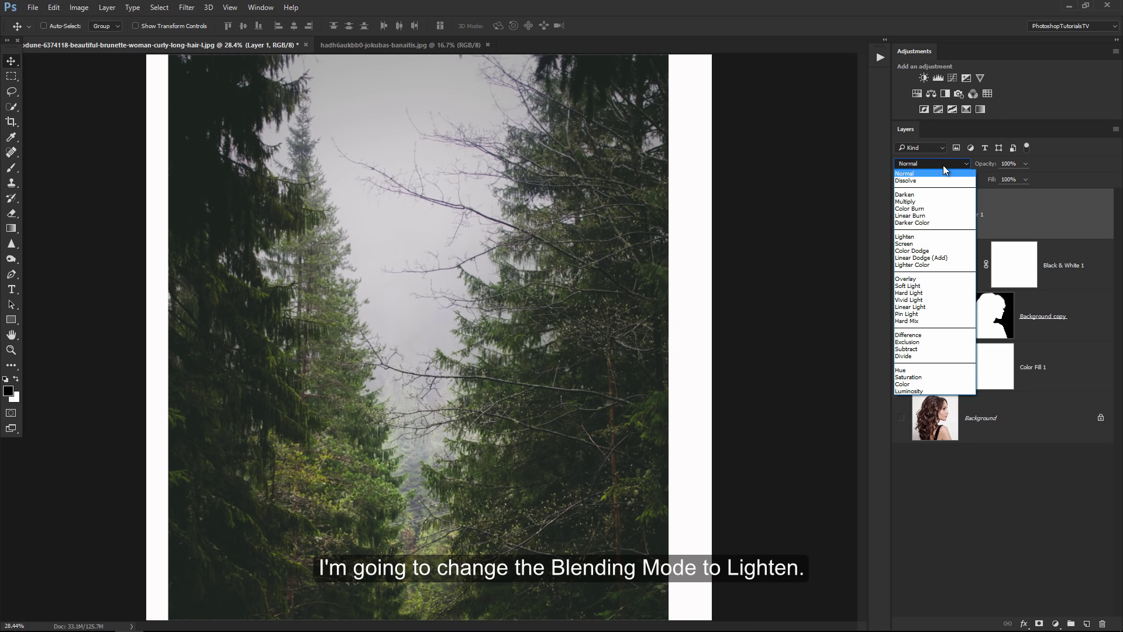
click(940, 236)
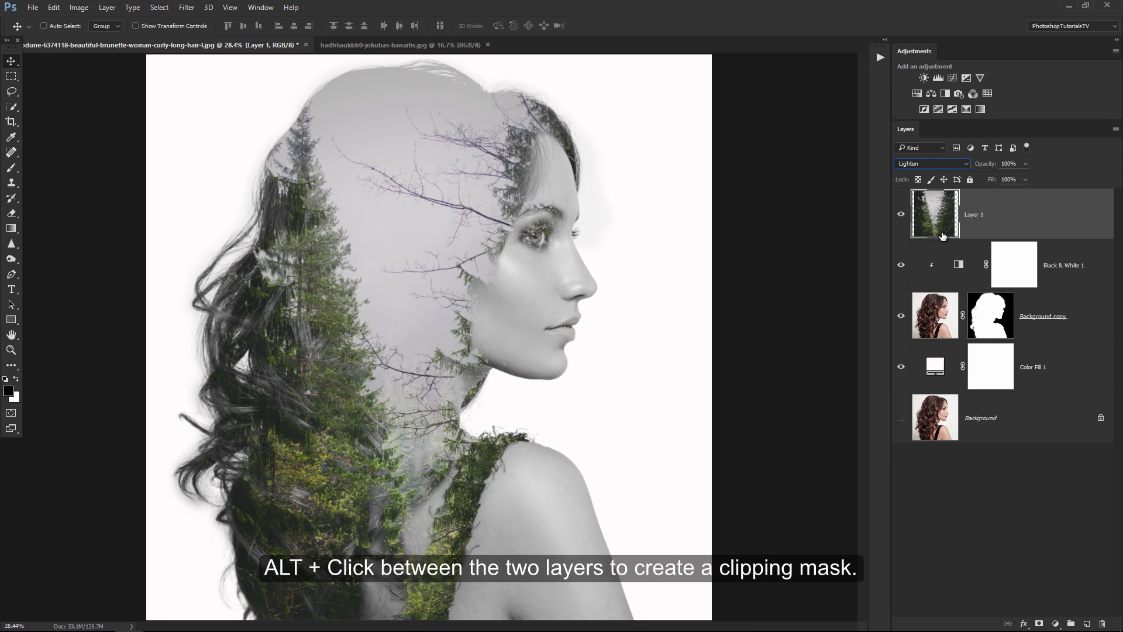
alt+click(1057, 235)
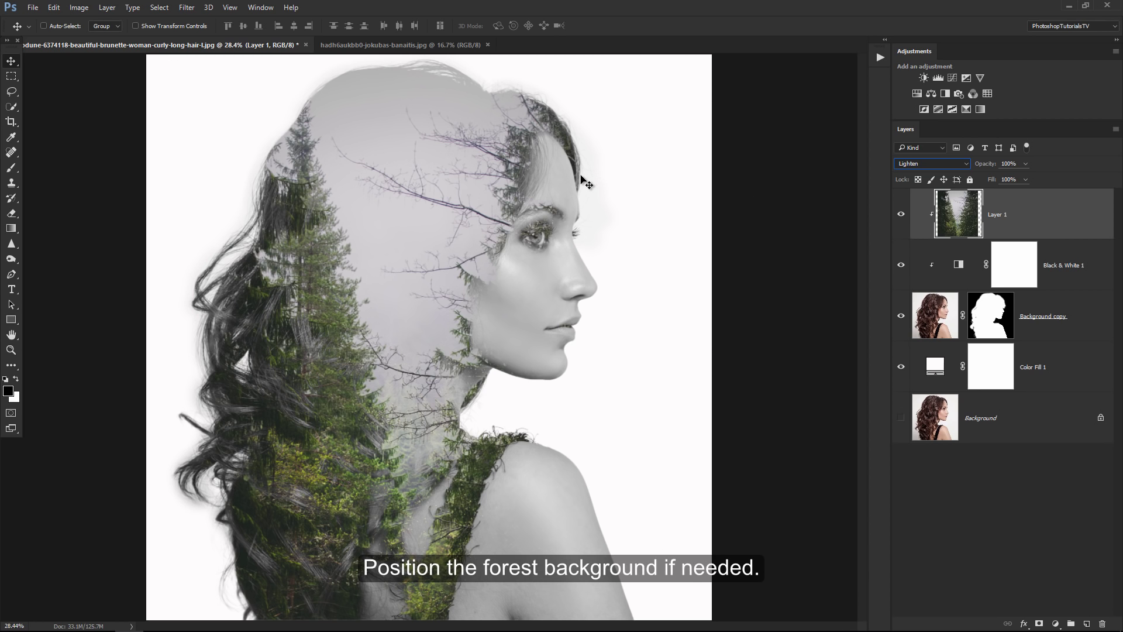
mouse_move(581, 175)
mouse_down()
mouse_move(565, 188)
mouse_move(543, 182)
mouse_up()
- Convert the forest layer to a smart object and apply a default Black & White filter
right_click(1011, 209)
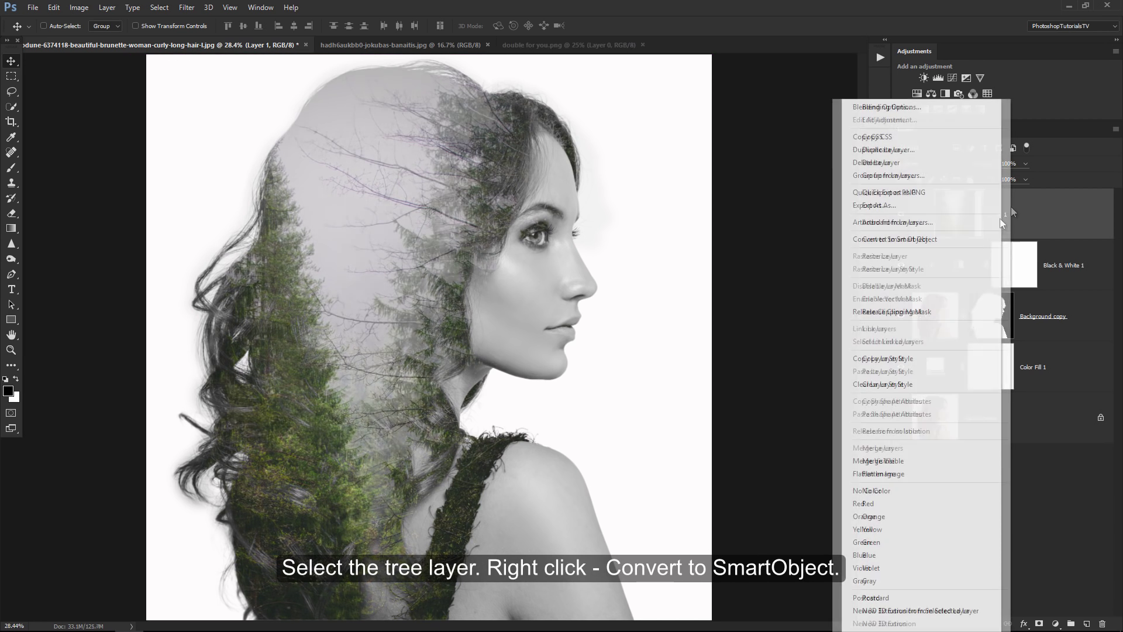
click(982, 239)
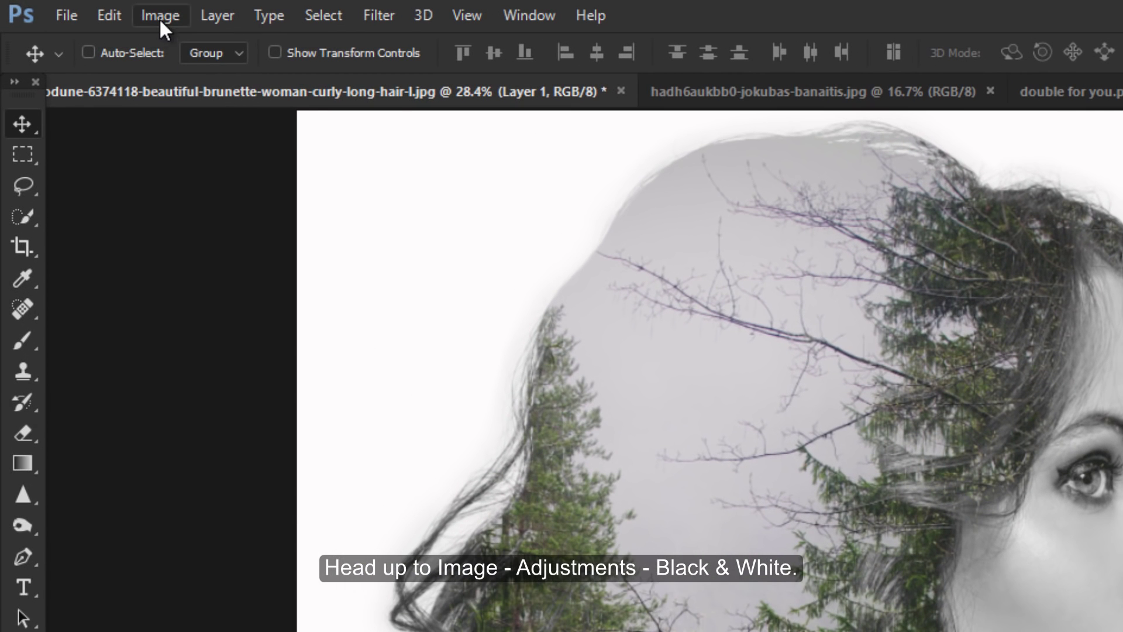
click(159, 18)
mouse_move(195, 75)
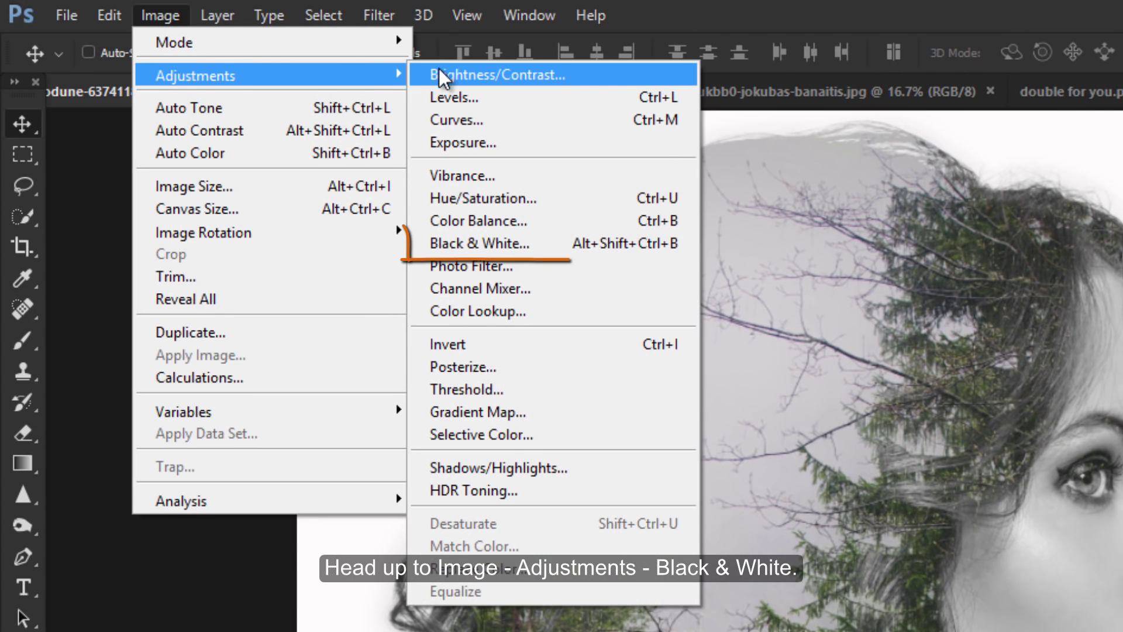
click(416, 242)
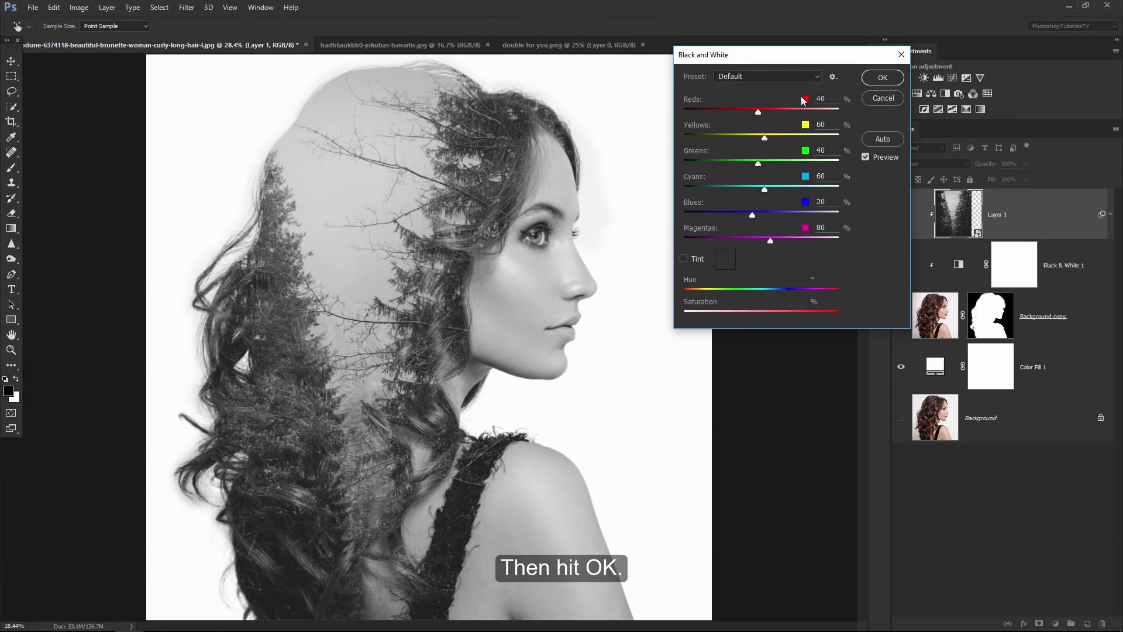
click(889, 78)
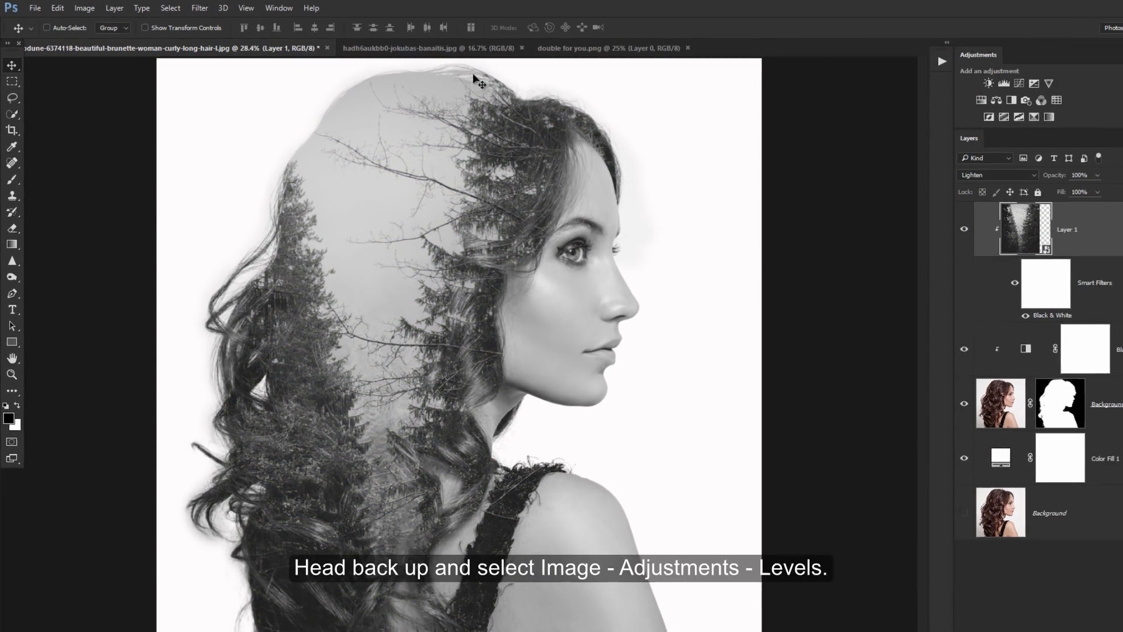
click(85, 7)
mouse_move(232, 65)
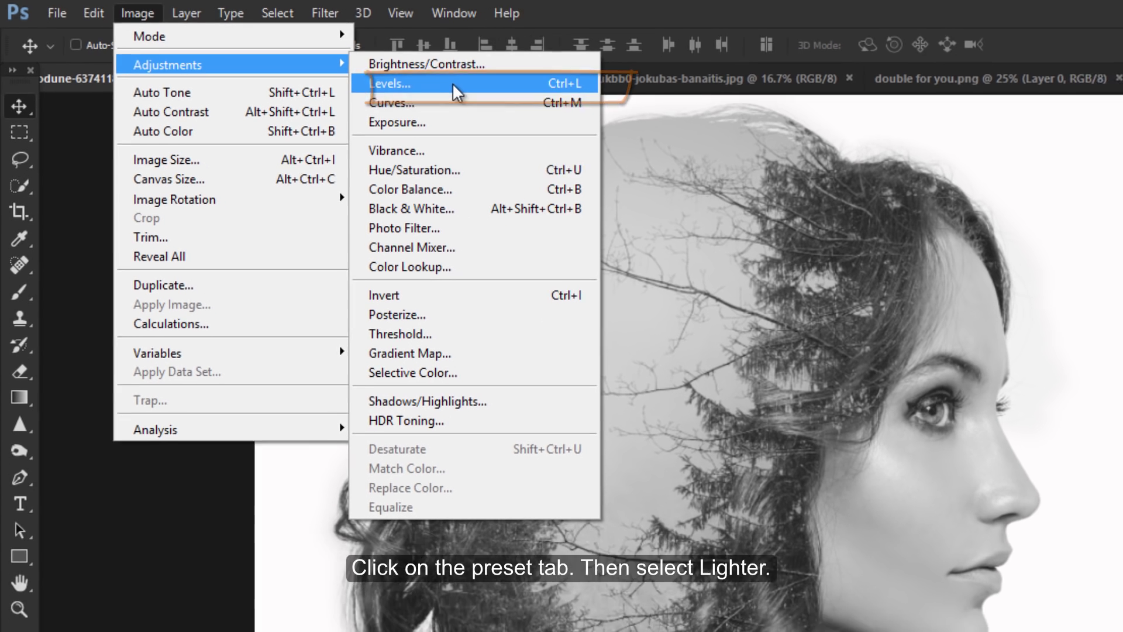
click(477, 87)
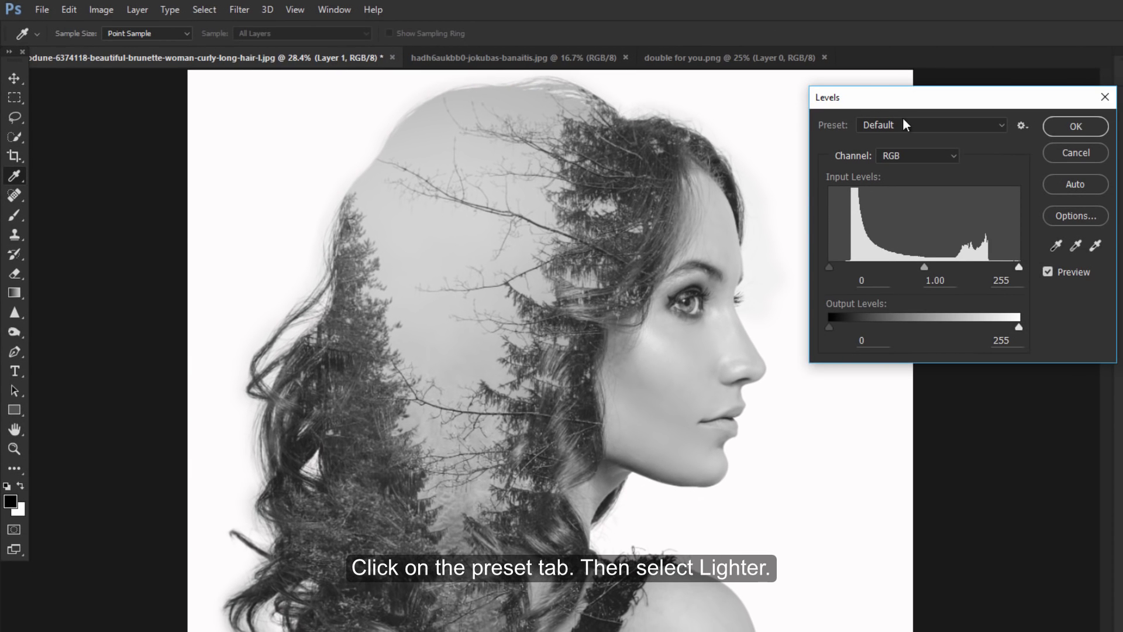
- Apply Levels with the Lighter preset, highlight input 188 and midtones 0.75
click(932, 124)
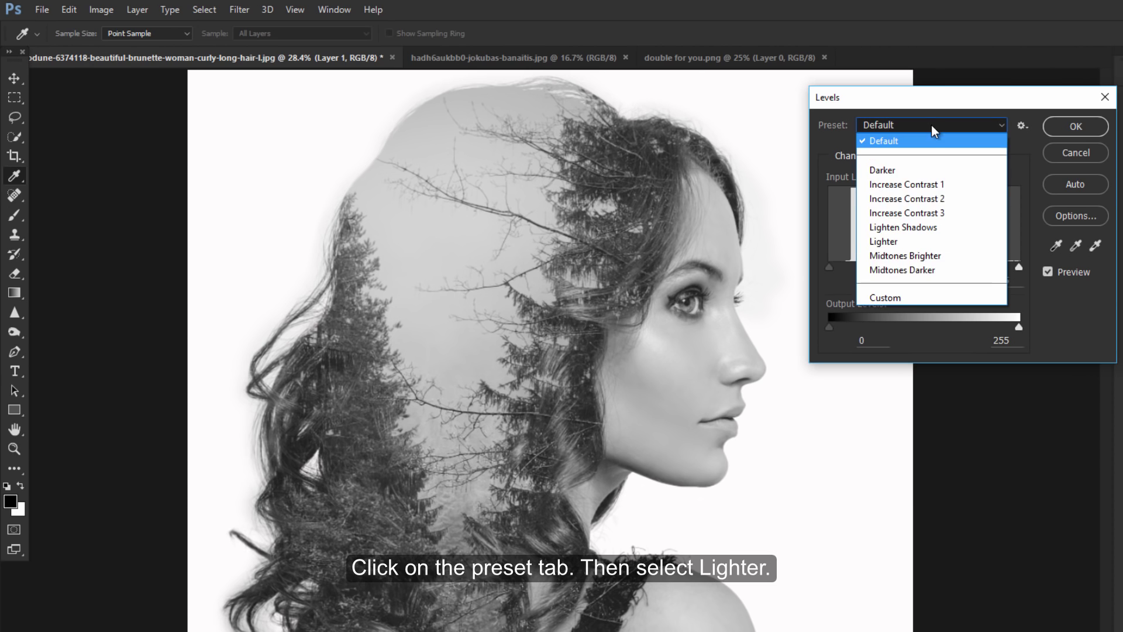
click(924, 241)
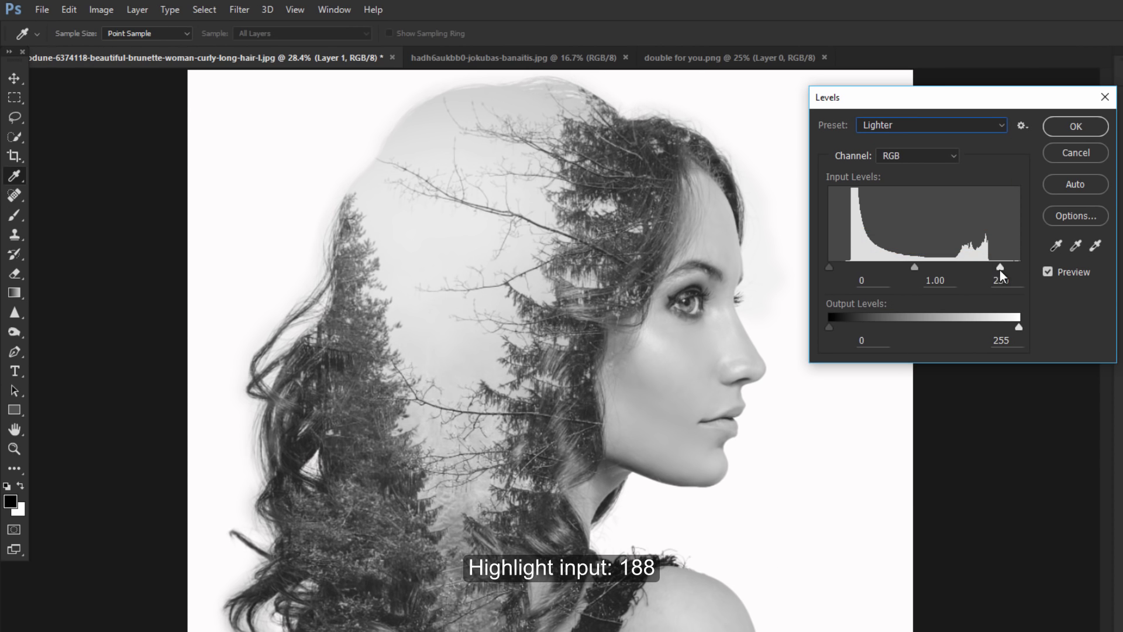
drag(1000, 269, 969, 262)
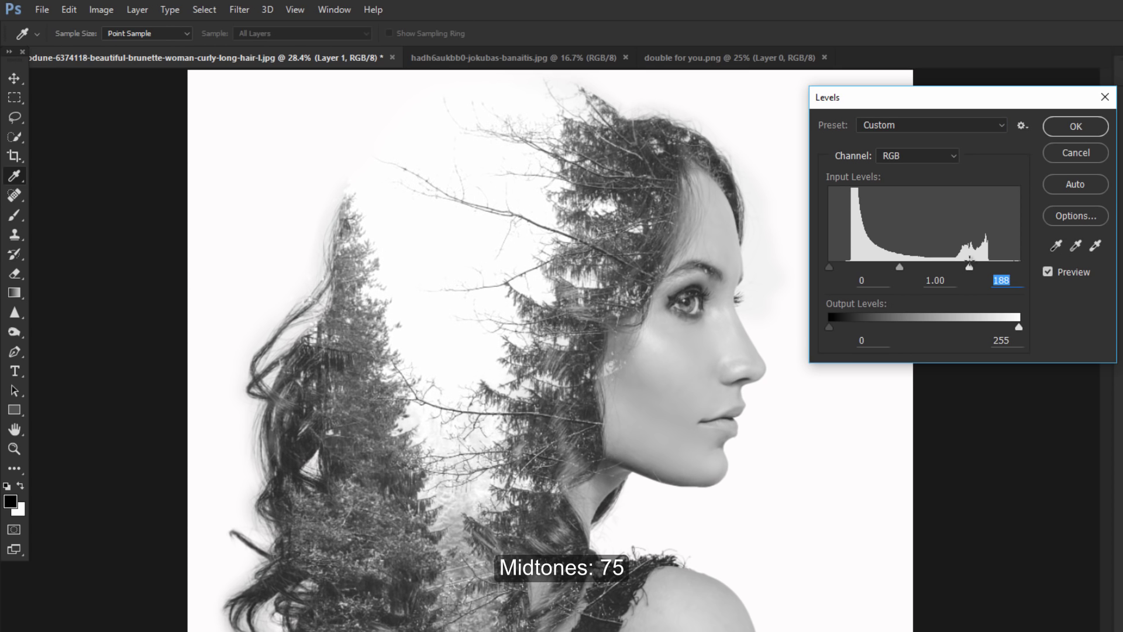
click(911, 267)
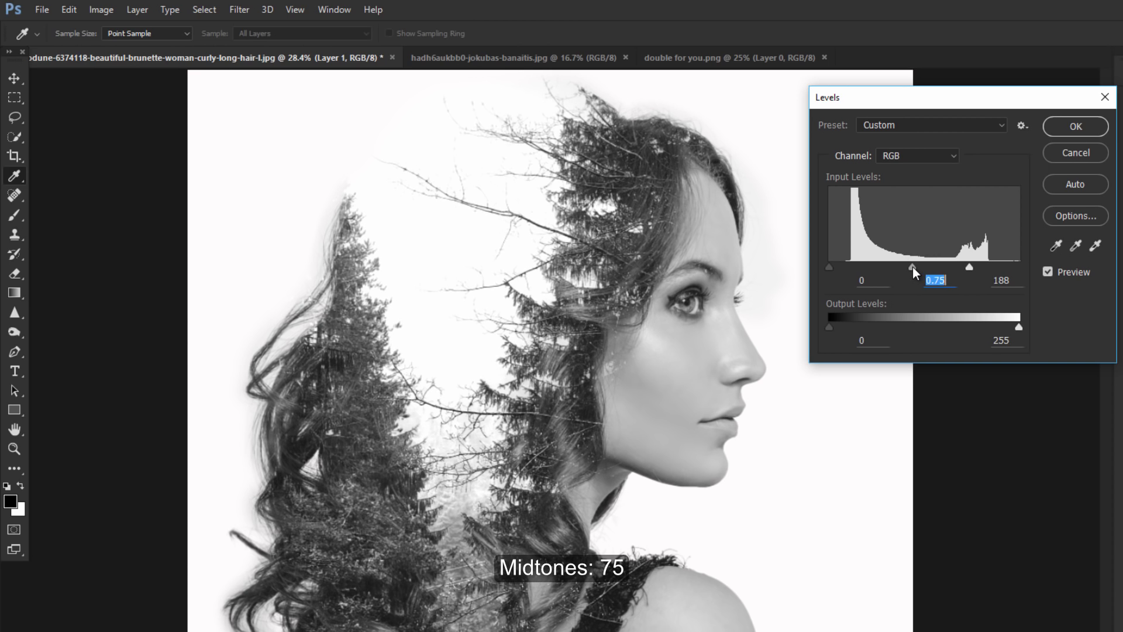
click(1083, 131)
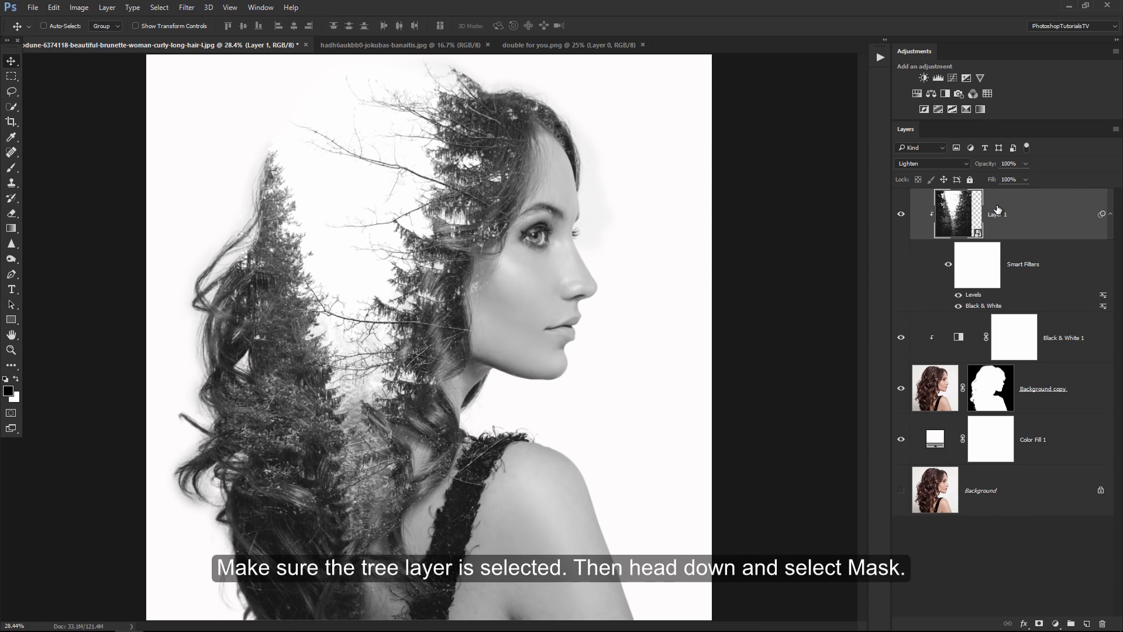
- Add a layer mask to the forest layer and zoom in on the model's face
click(1040, 622)
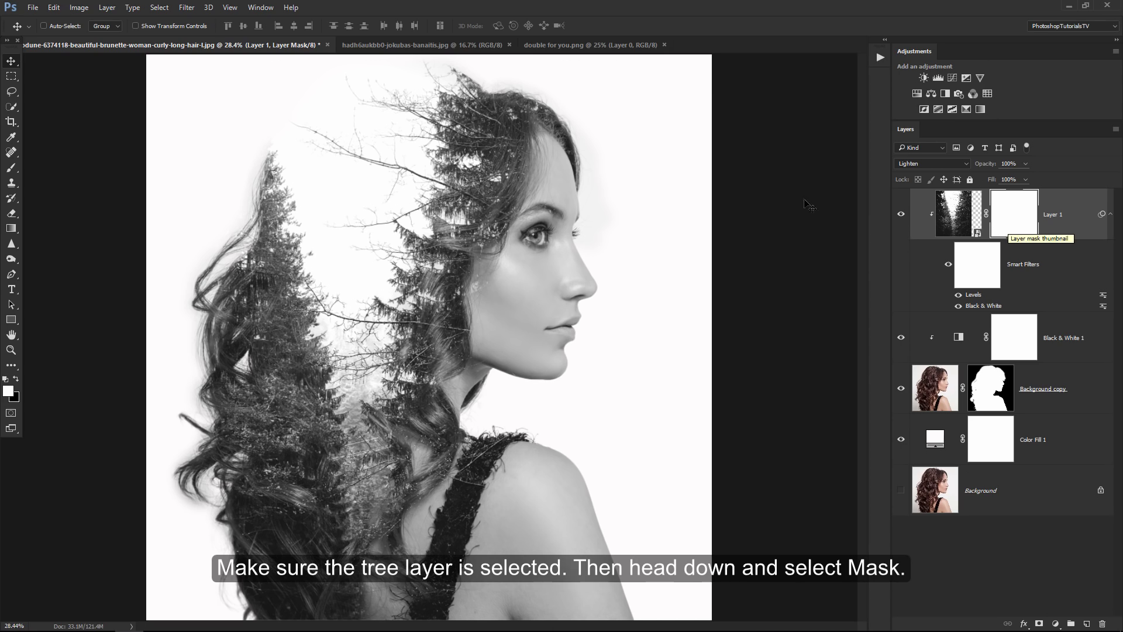
key(z)
drag(527, 171, 605, 175)
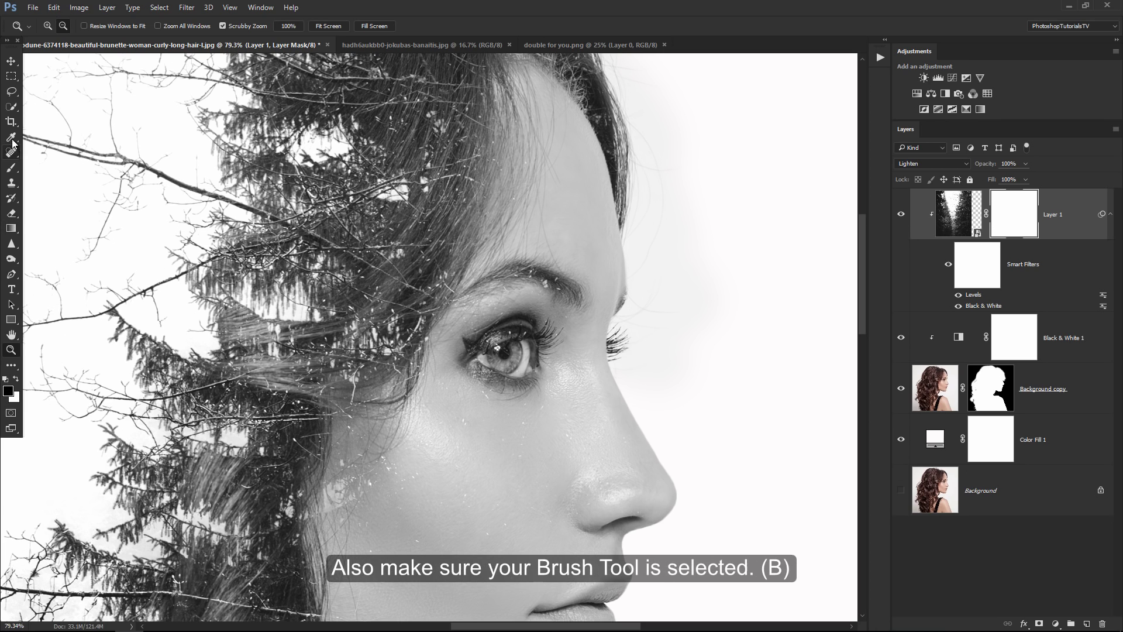
click(13, 172)
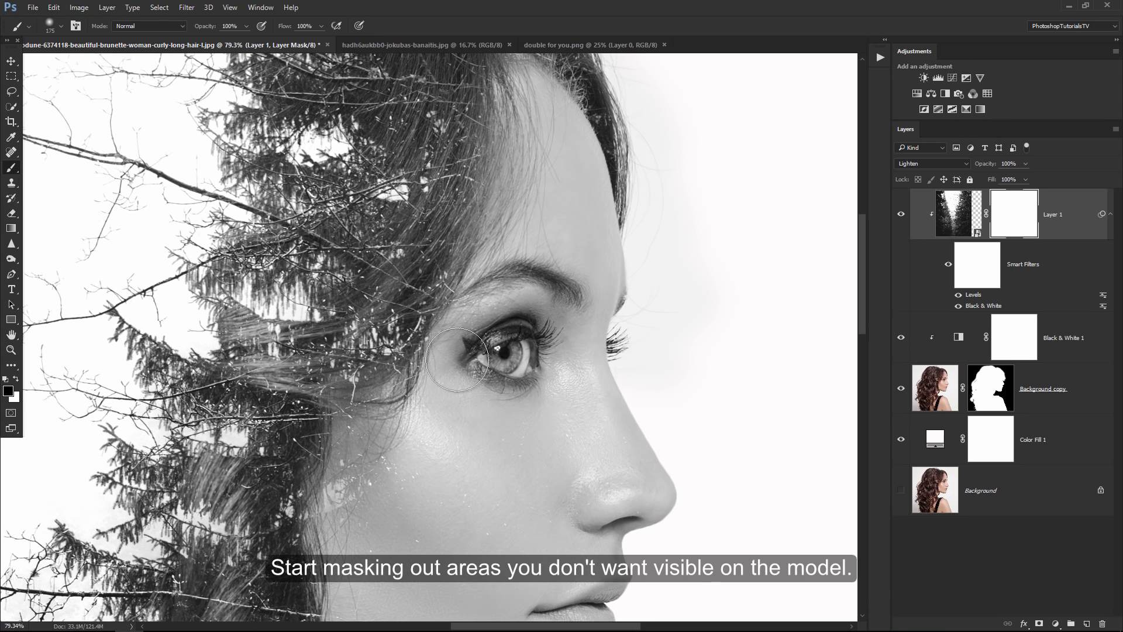
- Paint black on the mask with a 90 px brush to clear trees from the face, eye and neck
drag(541, 362, 505, 445)
scroll(502, 284, down, 3)
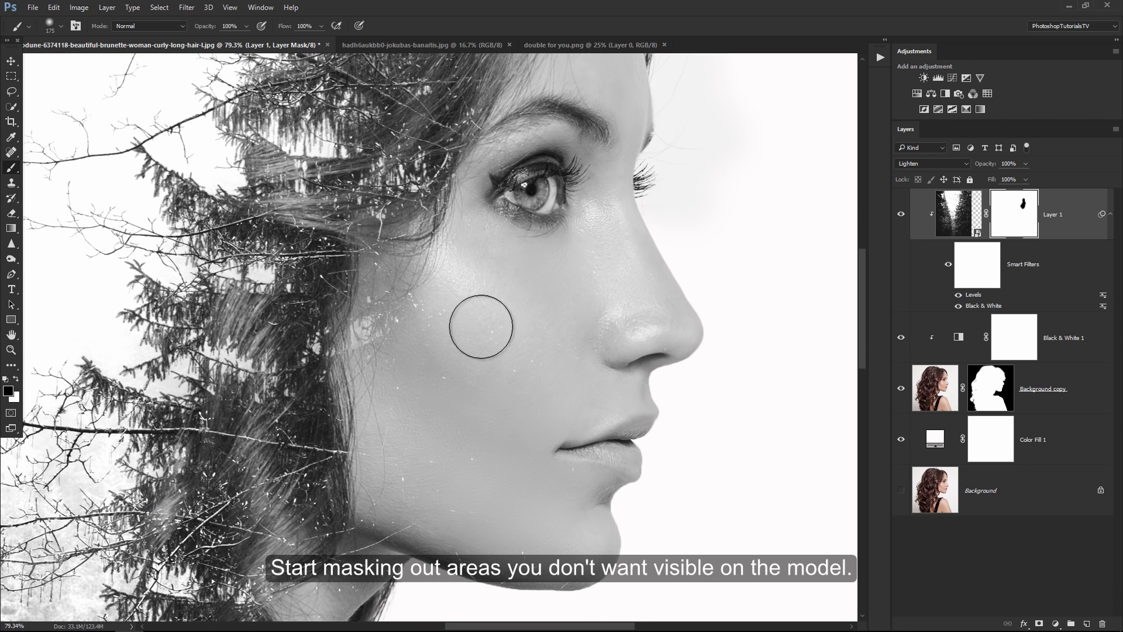
key(bracketleft)
key(bracketleft)
key(bracketleft)
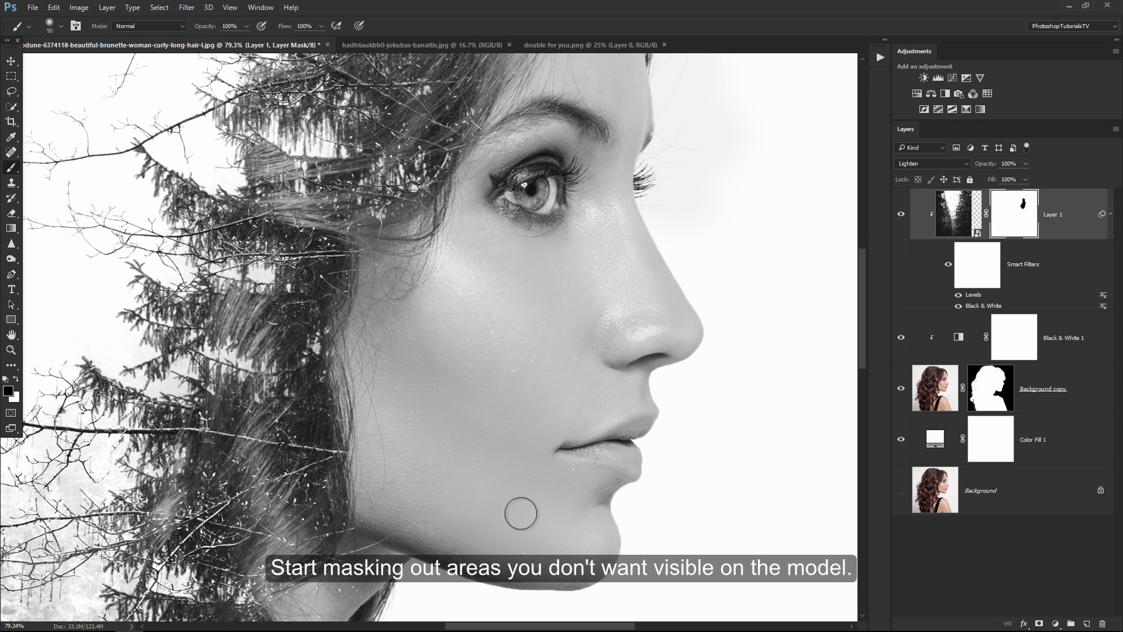
drag(515, 226, 509, 158)
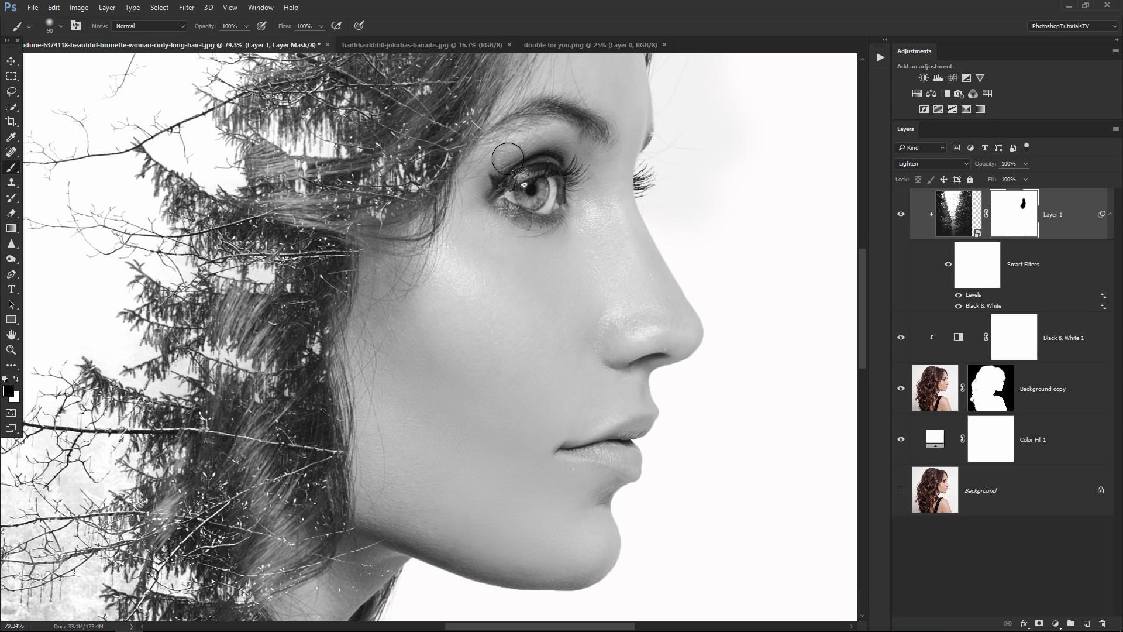
scroll(585, 176, up, 2)
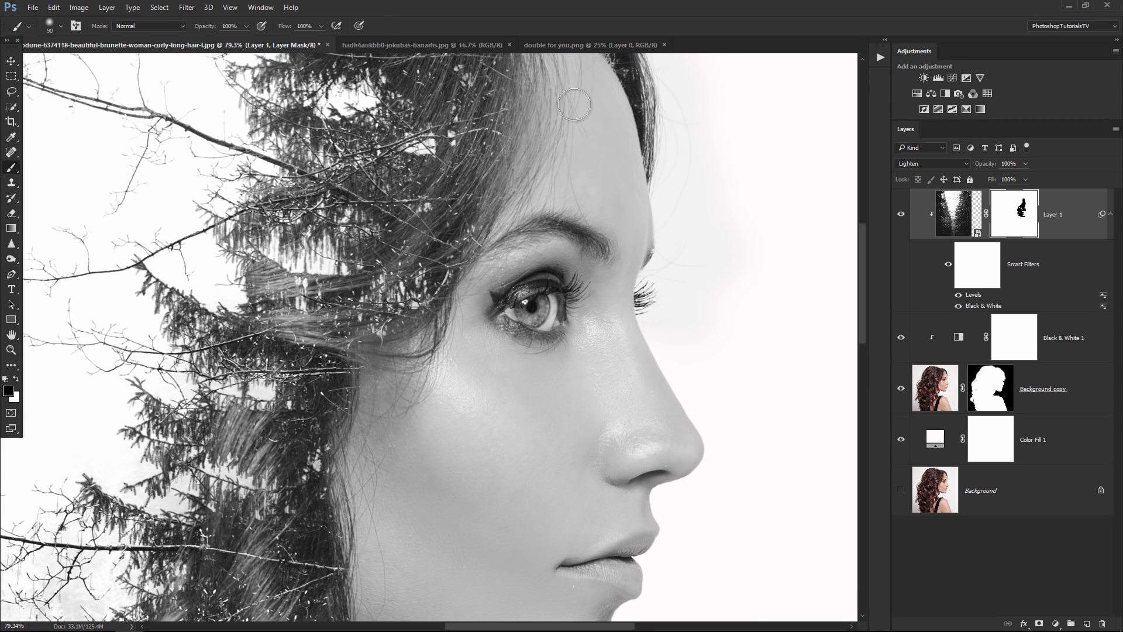
scroll(580, 263, up, 2)
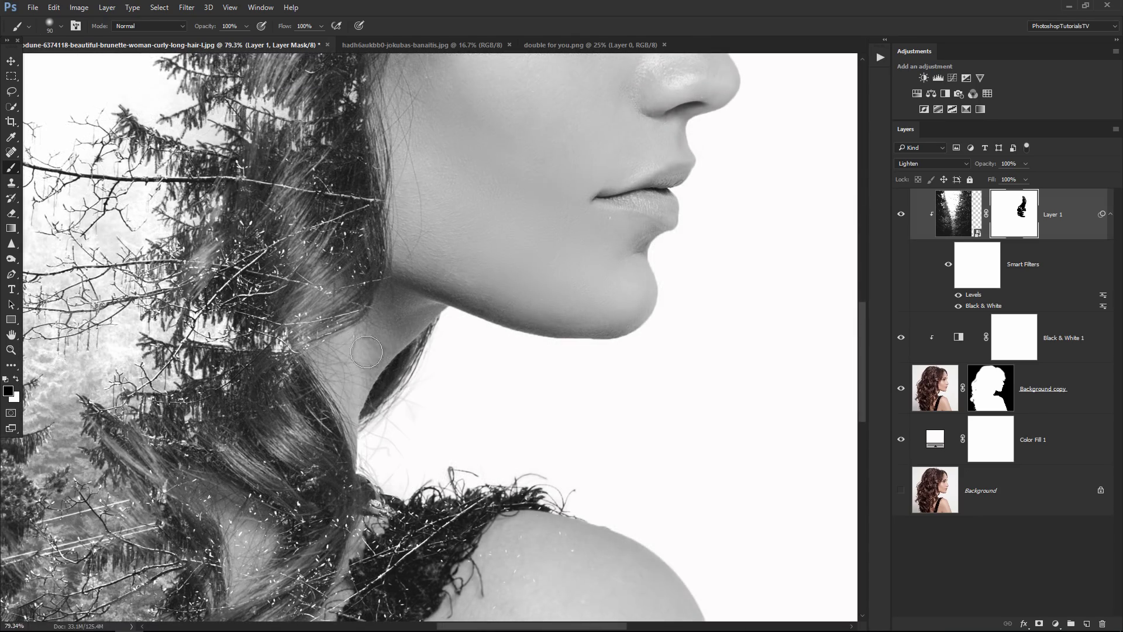
drag(409, 394, 412, 159)
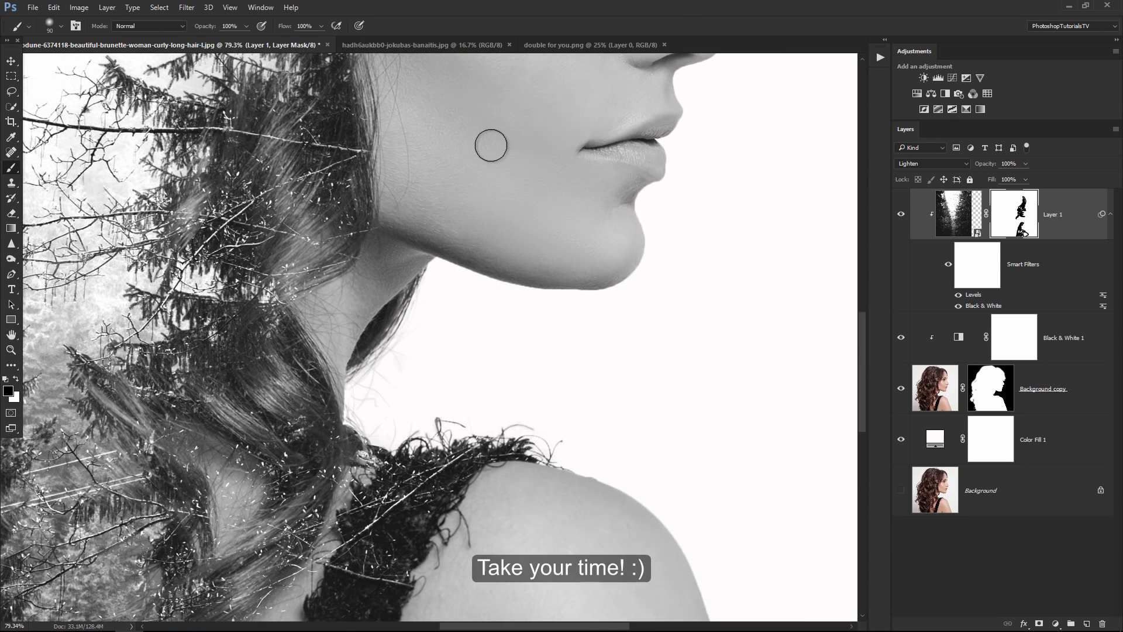
mouse_move(489, 143)
mouse_down()
mouse_move(507, 226)
mouse_move(505, 402)
mouse_up()
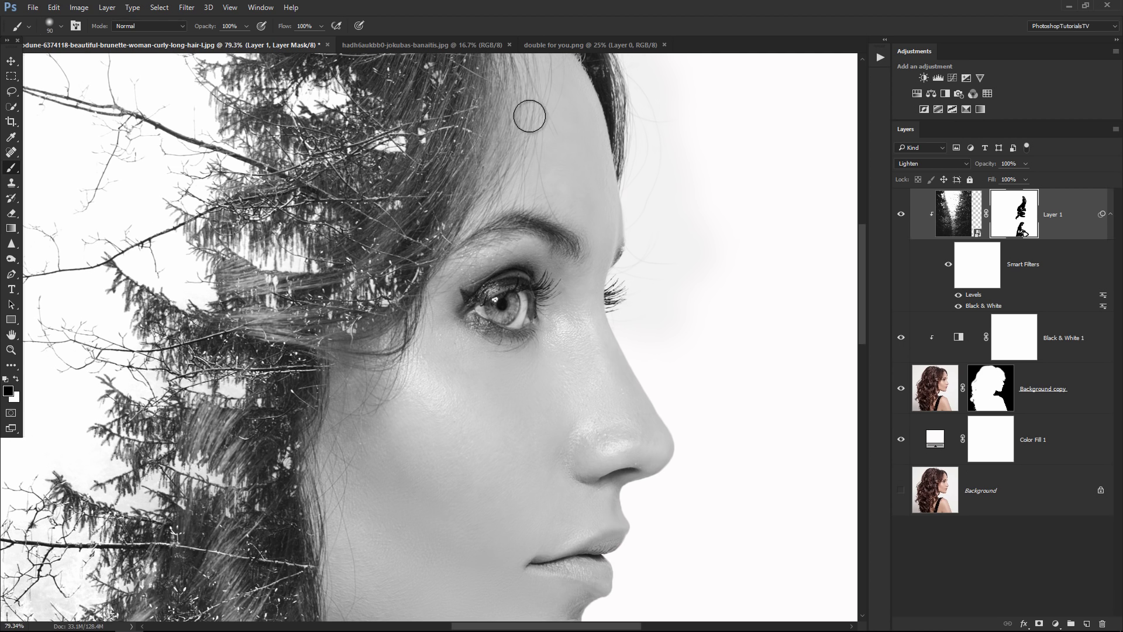
drag(528, 113, 562, 293)
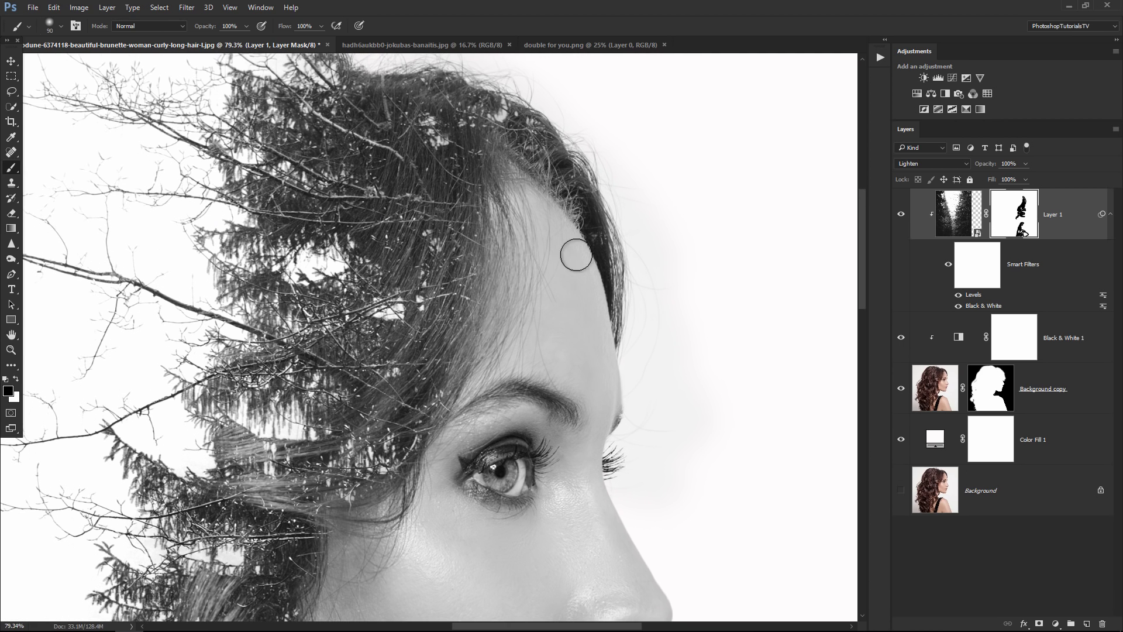
drag(520, 449, 522, 304)
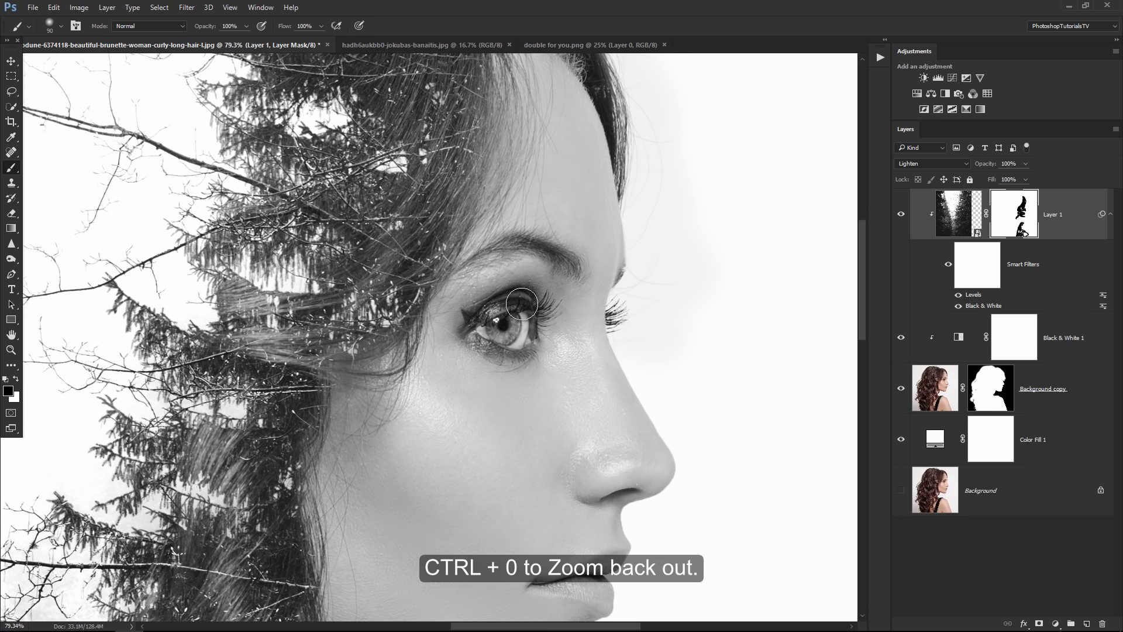
key(ctrl+0)
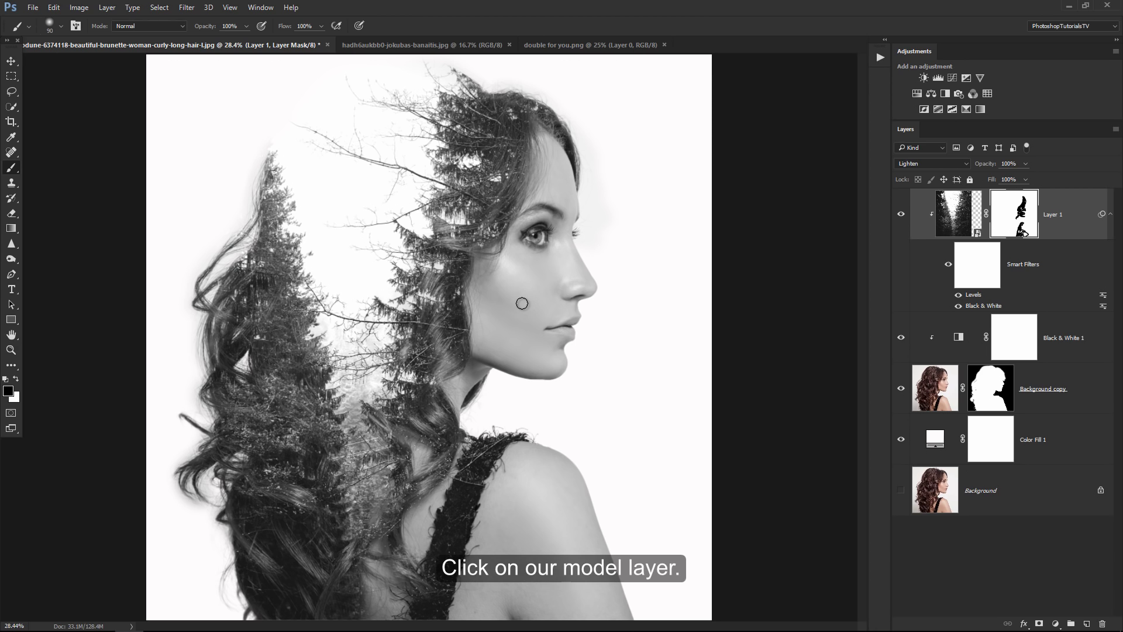
- Add a new layer above the model layer and name it Shadows
click(1069, 397)
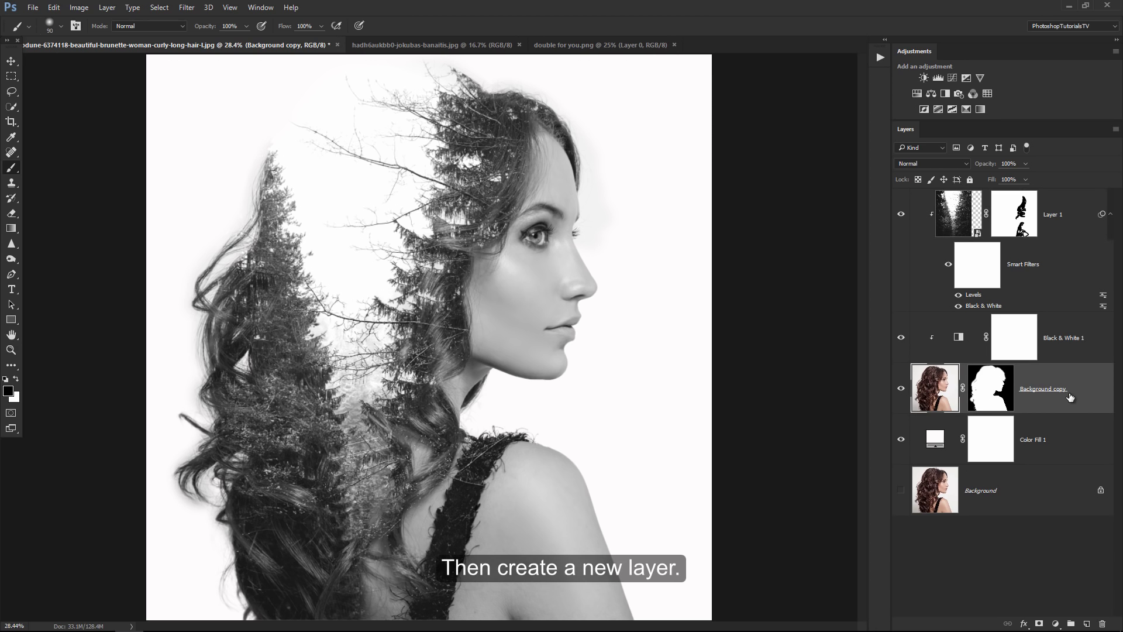
click(1086, 625)
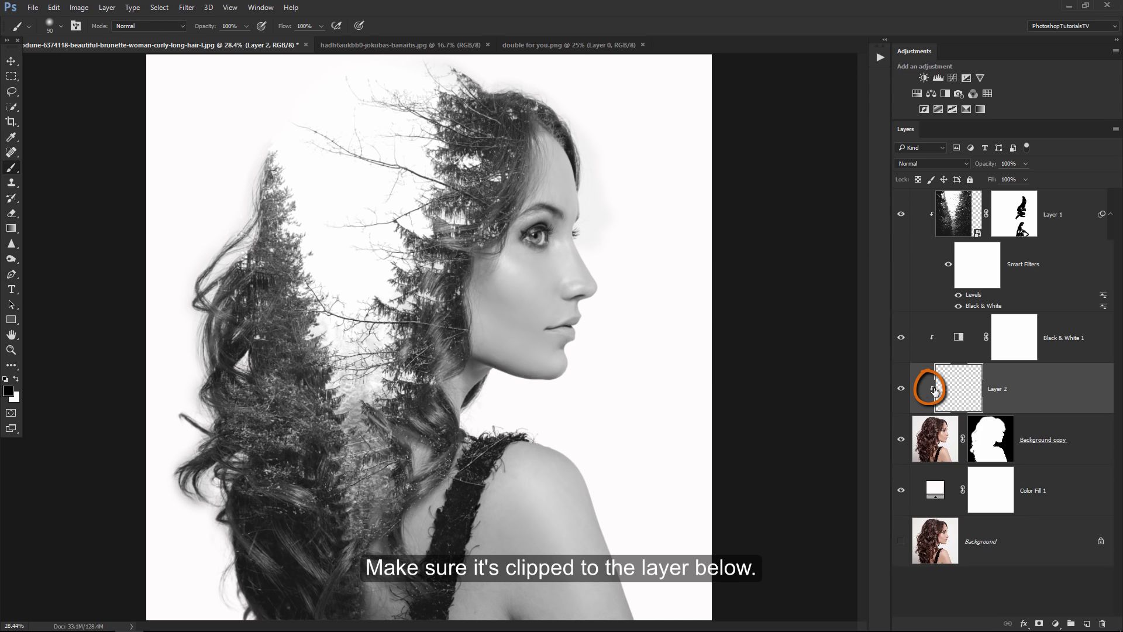
double_click(1001, 390)
text(Shadows)
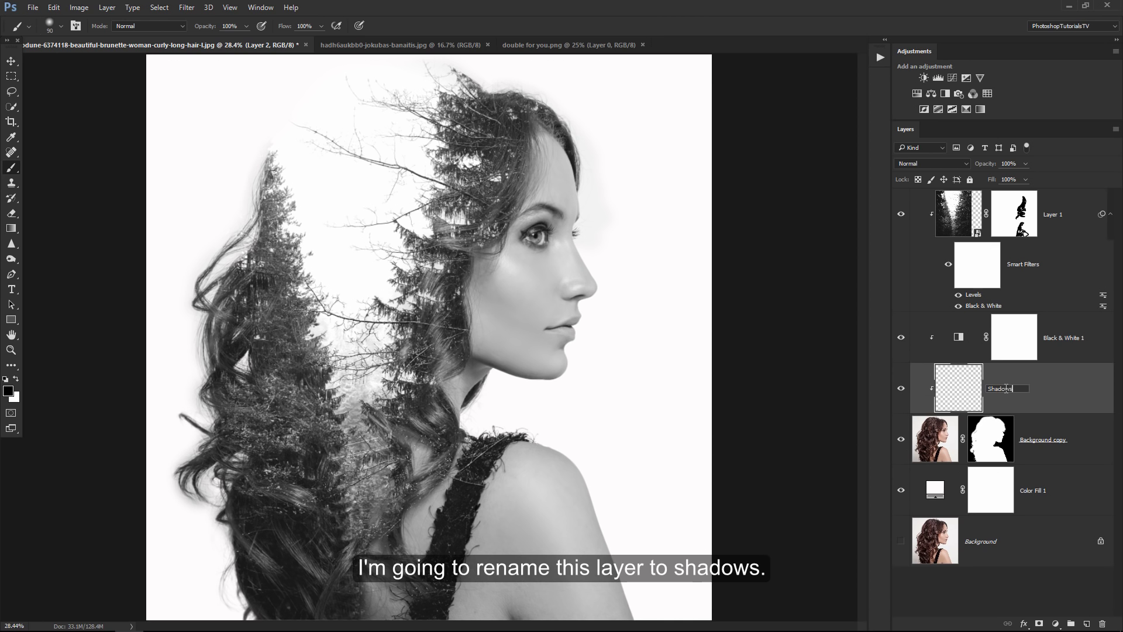
key(Return)
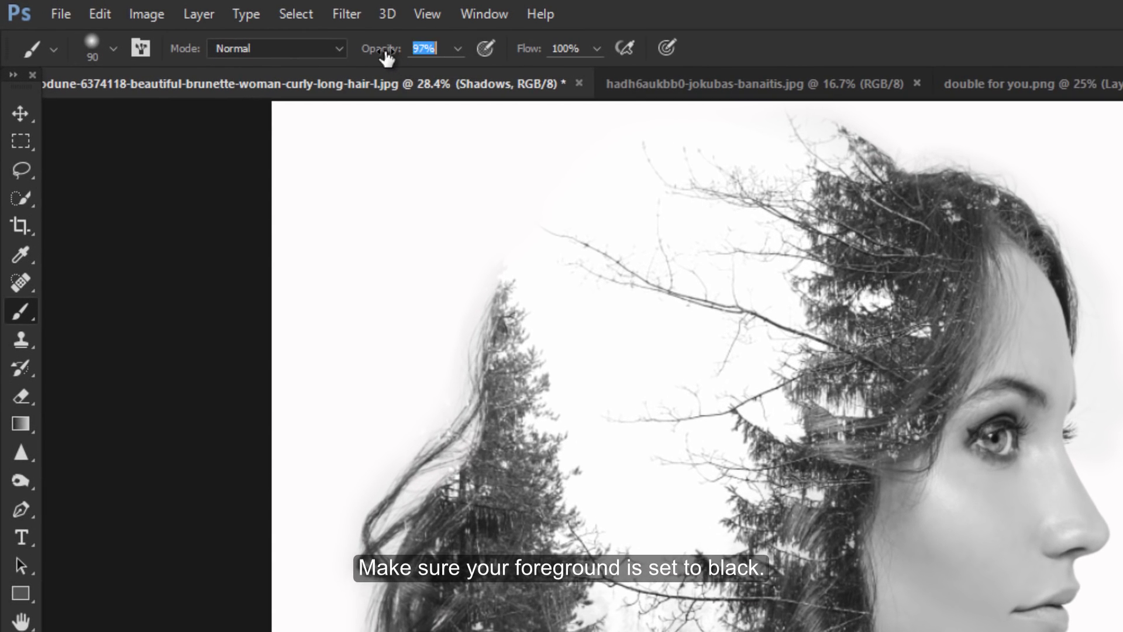
- Paint soft black shadows at 50% opacity, size 600, over the lower hair, neck and trees
drag(209, 27, 188, 29)
drag(349, 56, 337, 52)
text(50)
key(Return)
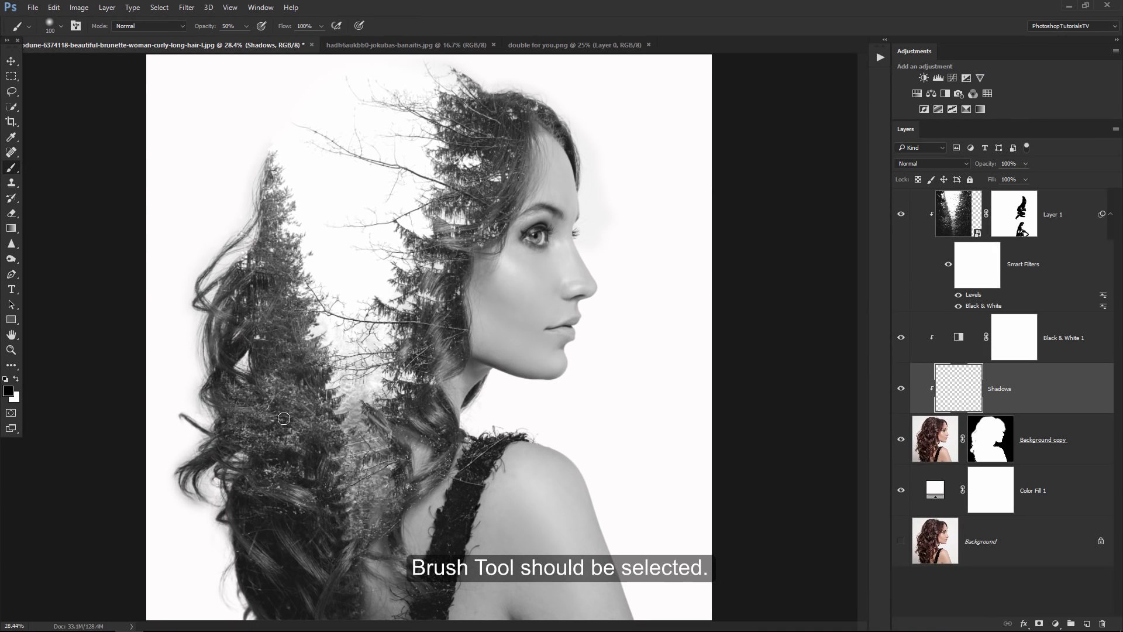
key(bracketright)
key(bracketright)
key(bracketright)
mouse_move(288, 590)
mouse_down()
mouse_move(281, 547)
mouse_move(317, 594)
mouse_move(288, 464)
mouse_move(377, 547)
mouse_move(421, 480)
mouse_move(386, 586)
mouse_move(450, 351)
mouse_move(447, 403)
mouse_up()
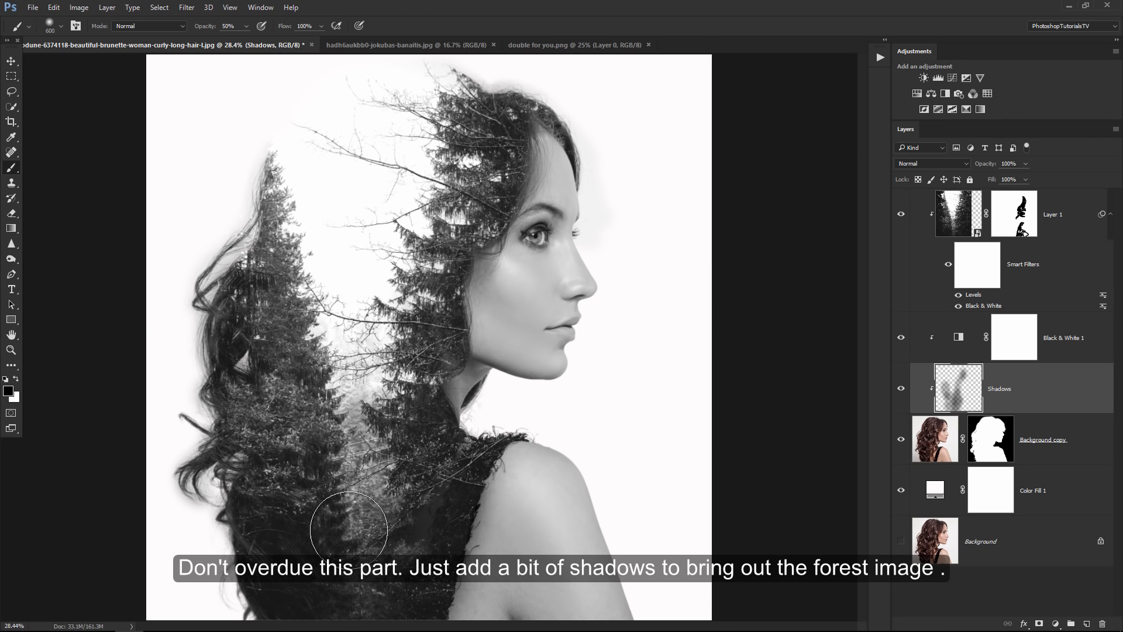
key(ctrl+z)
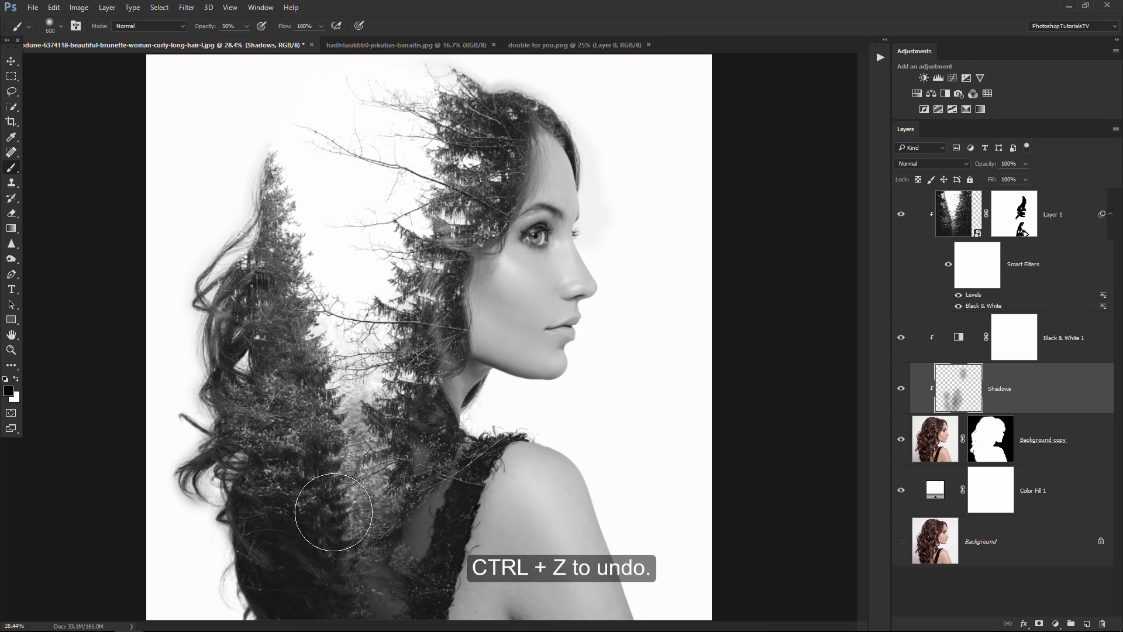
drag(334, 512, 428, 495)
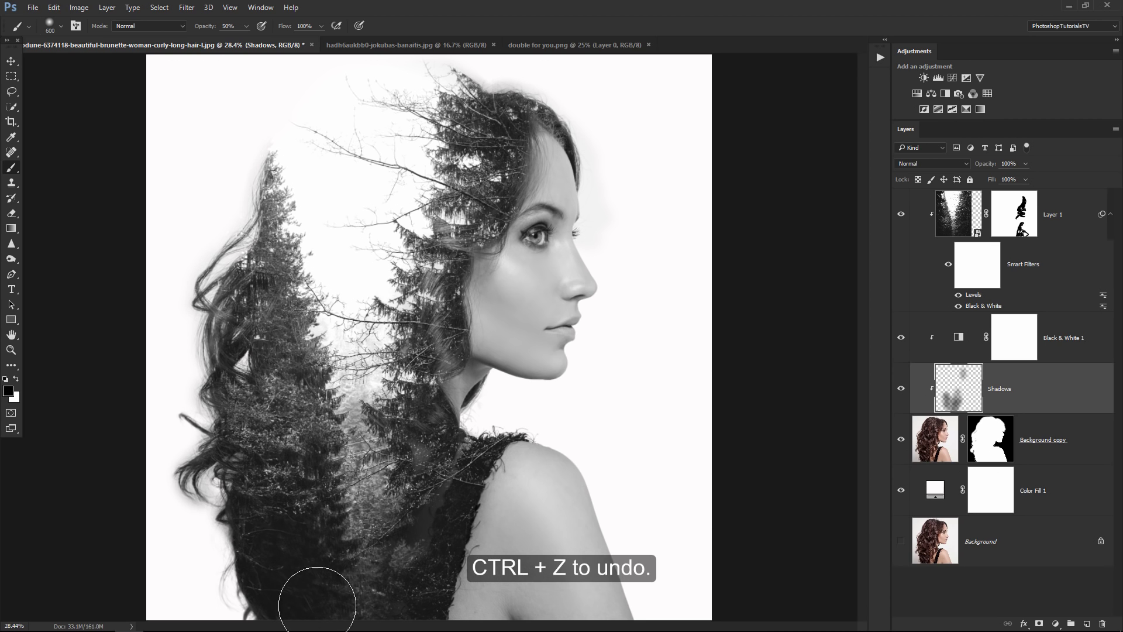
drag(418, 245, 419, 260)
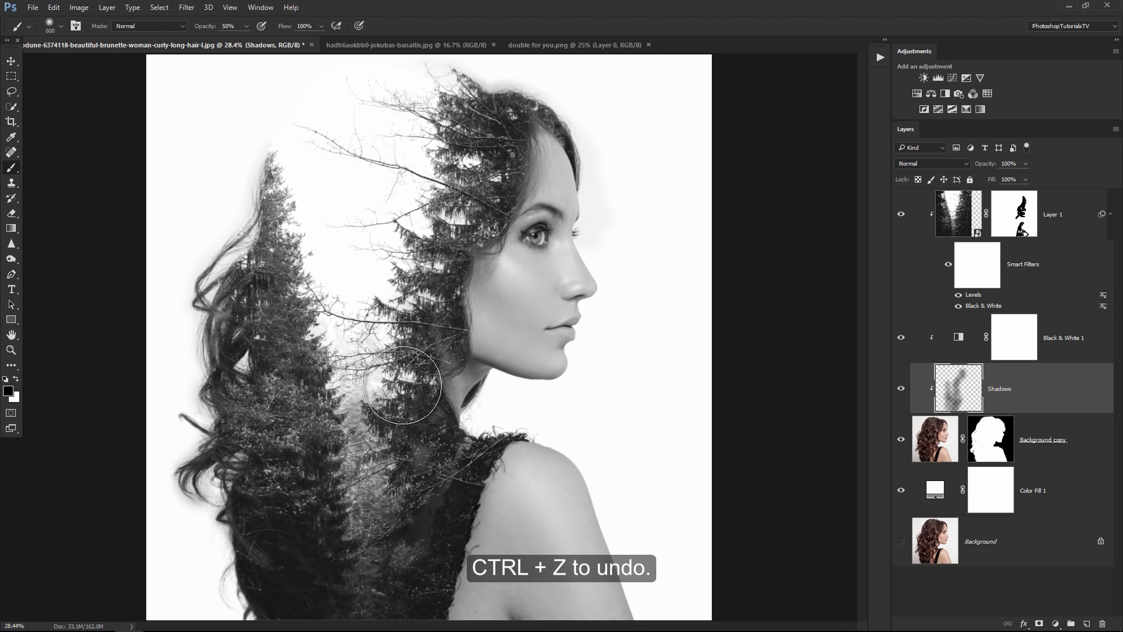
key(e)
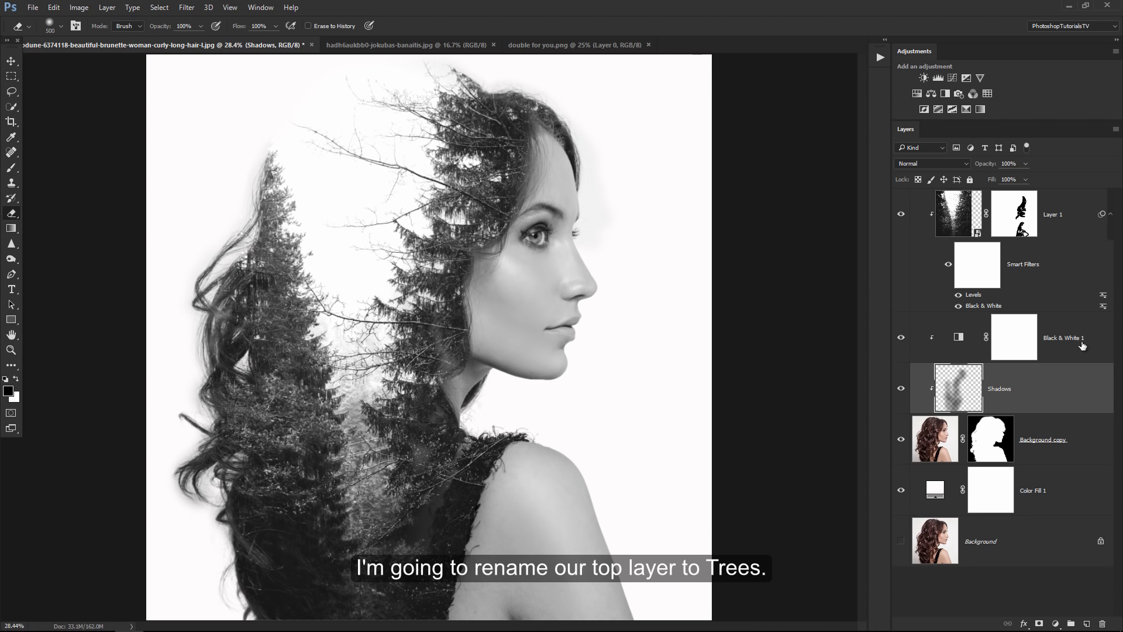
- Rename the top layer, Layer 1, to 'Trees'
double_click(1053, 215)
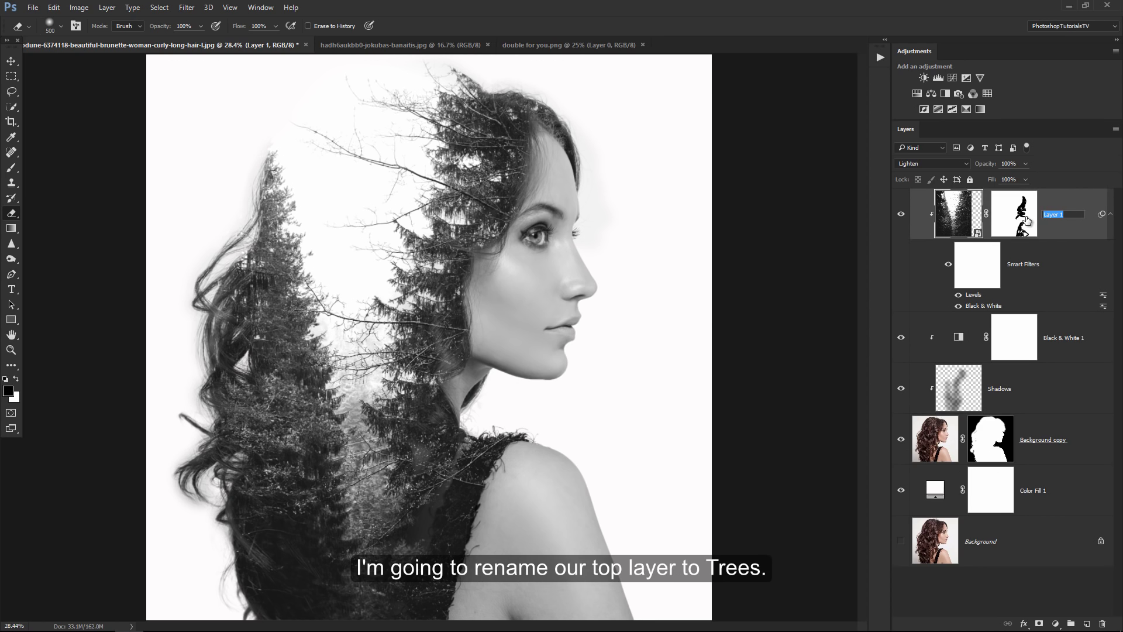
text(Trees)
key(Return)
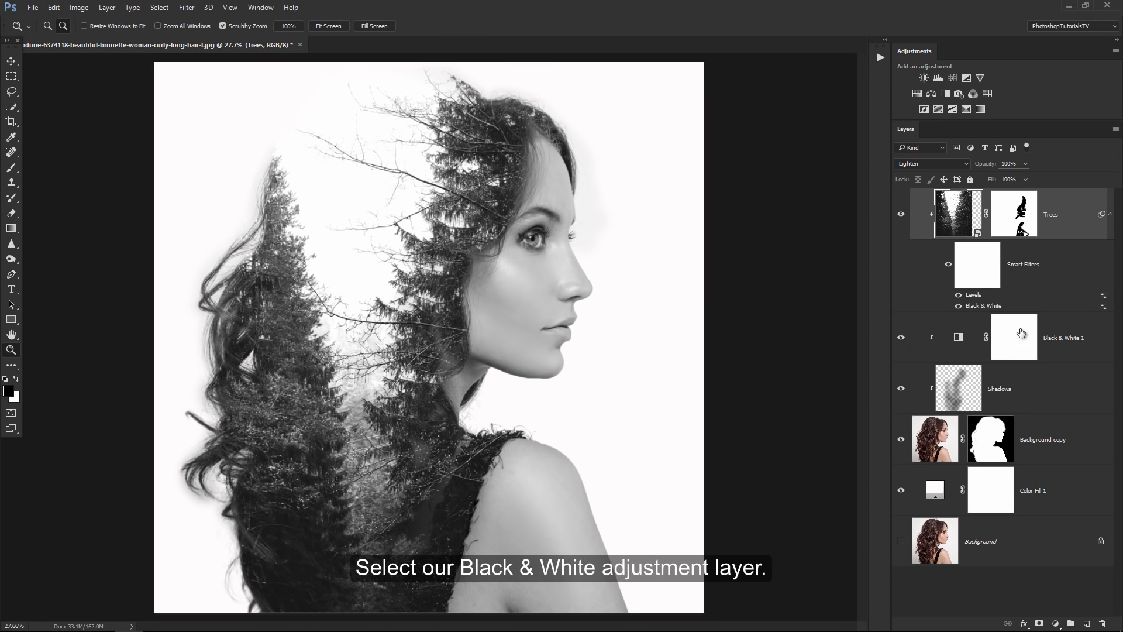
- Paint black over the iris on the Black & White 1 mask at 100% brush opacity
click(1021, 335)
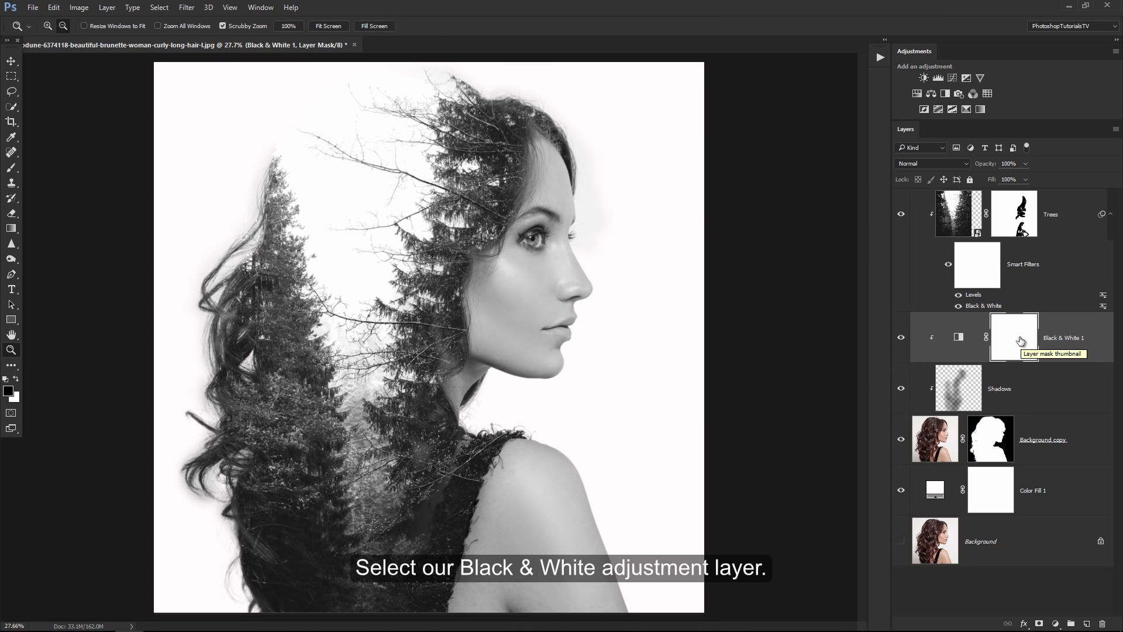
drag(543, 244, 627, 249)
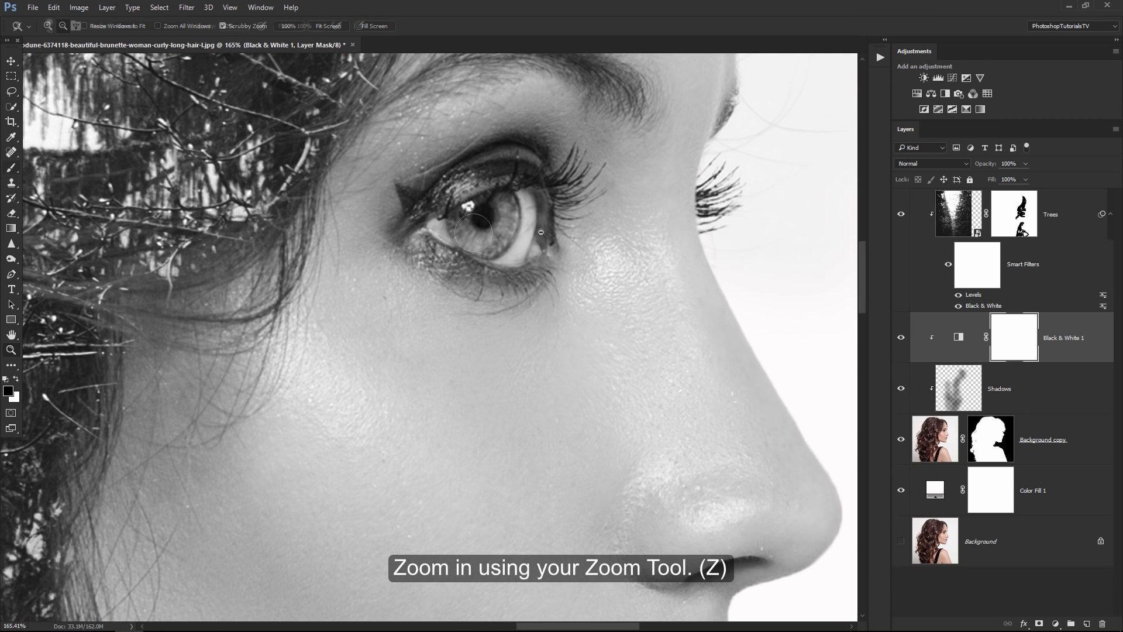
key(b)
mouse_move(480, 242)
mouse_down()
mouse_move(505, 231)
mouse_move(499, 209)
mouse_up()
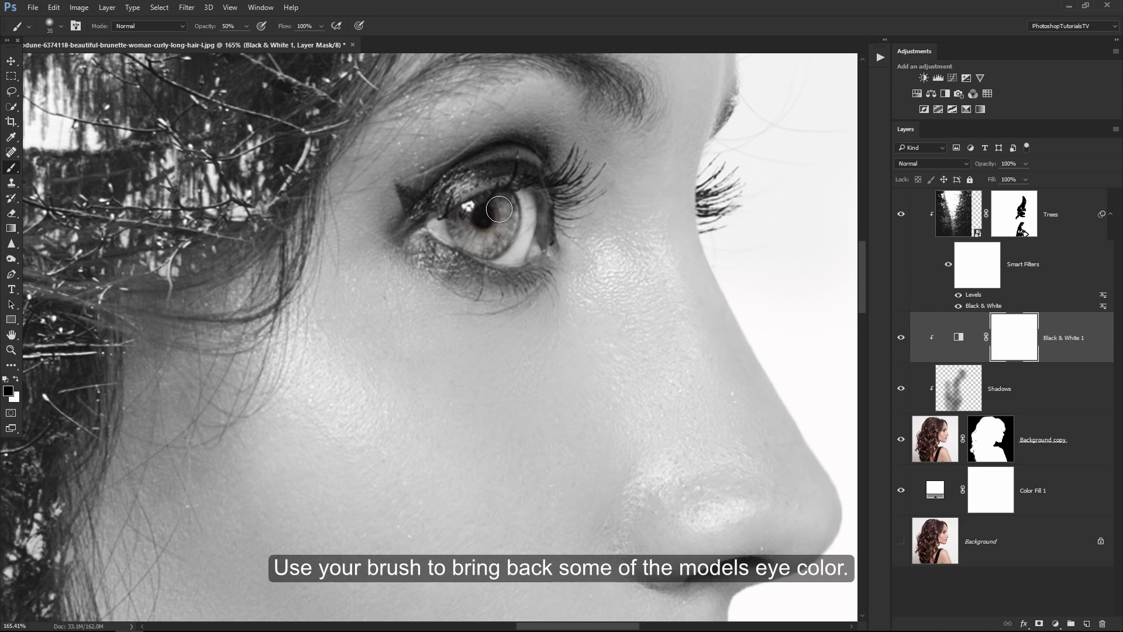
drag(499, 209, 468, 217)
drag(205, 26, 282, 29)
mouse_move(495, 217)
mouse_down()
mouse_move(466, 229)
mouse_move(497, 238)
mouse_move(506, 209)
mouse_move(494, 234)
mouse_move(471, 218)
mouse_move(489, 237)
mouse_up()
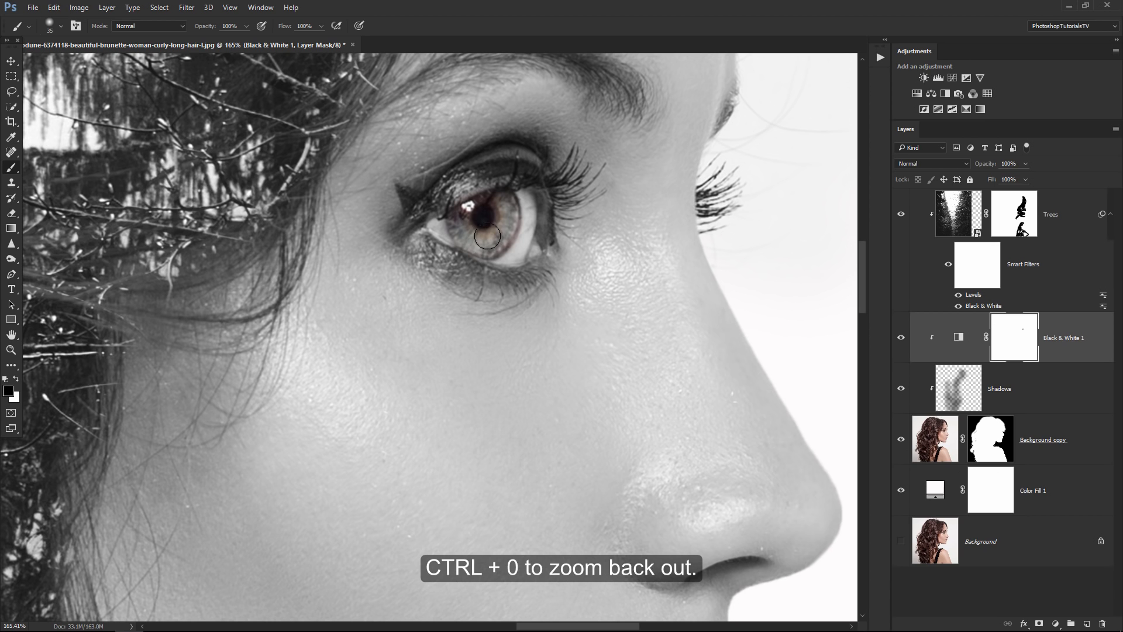
key(ctrl+0)
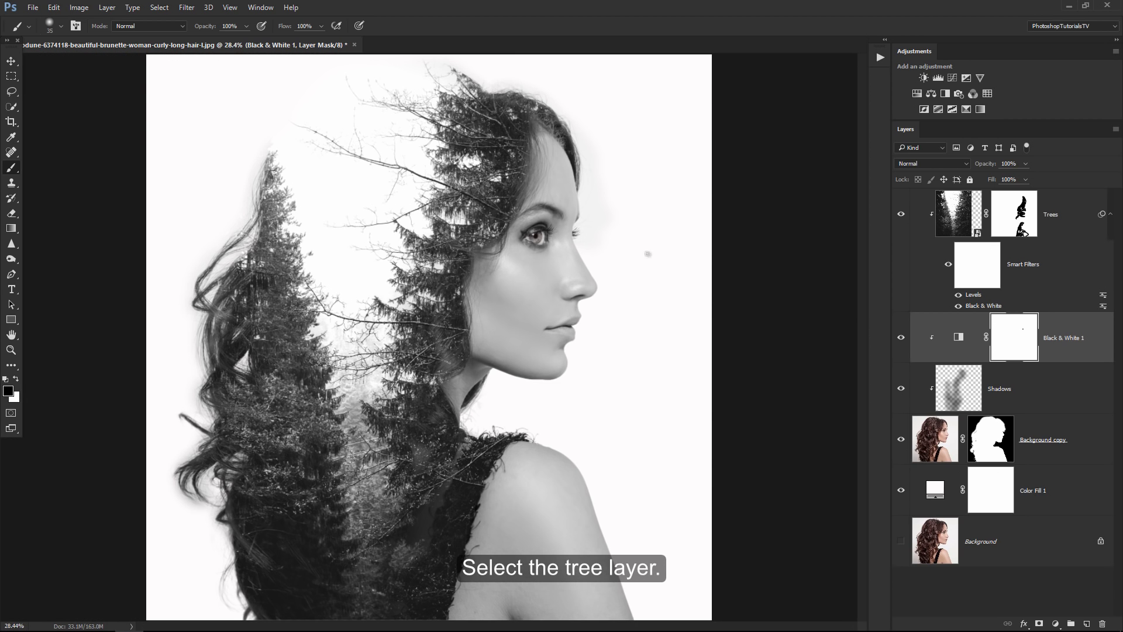
- Add a new layer above Trees named 'Eye Enhancements' and zoom in on the eye
click(1060, 213)
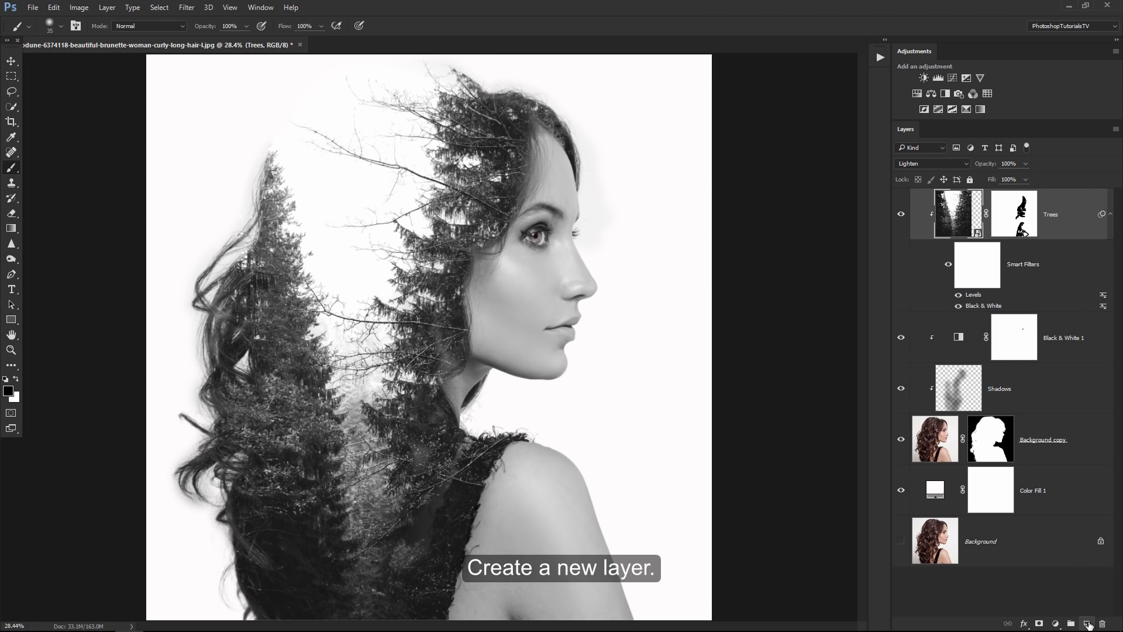
click(1087, 624)
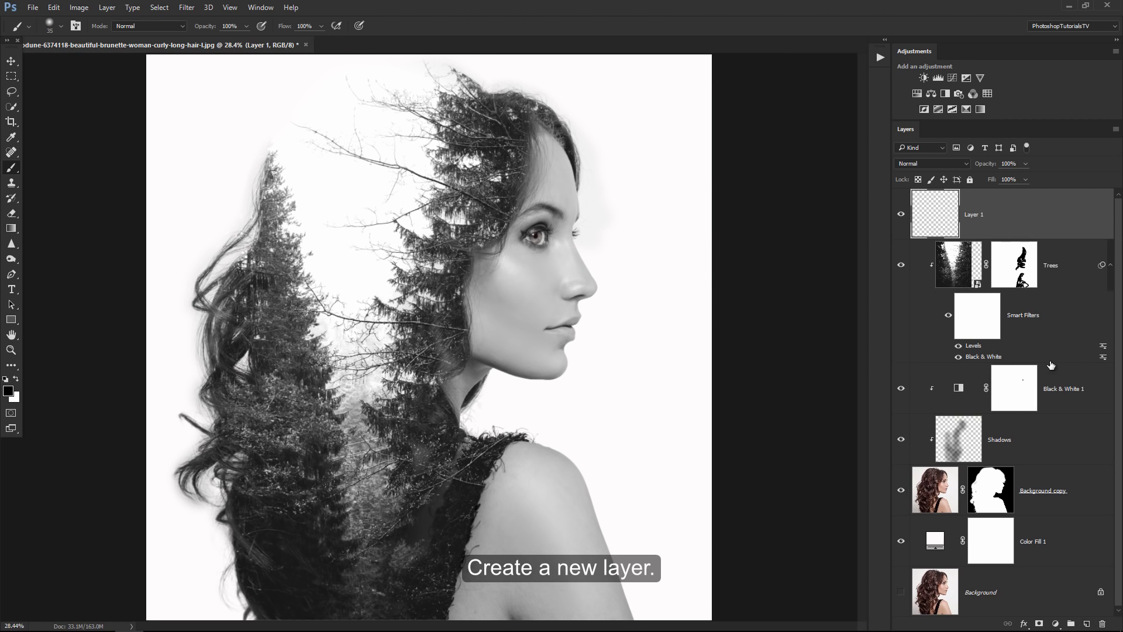
double_click(975, 215)
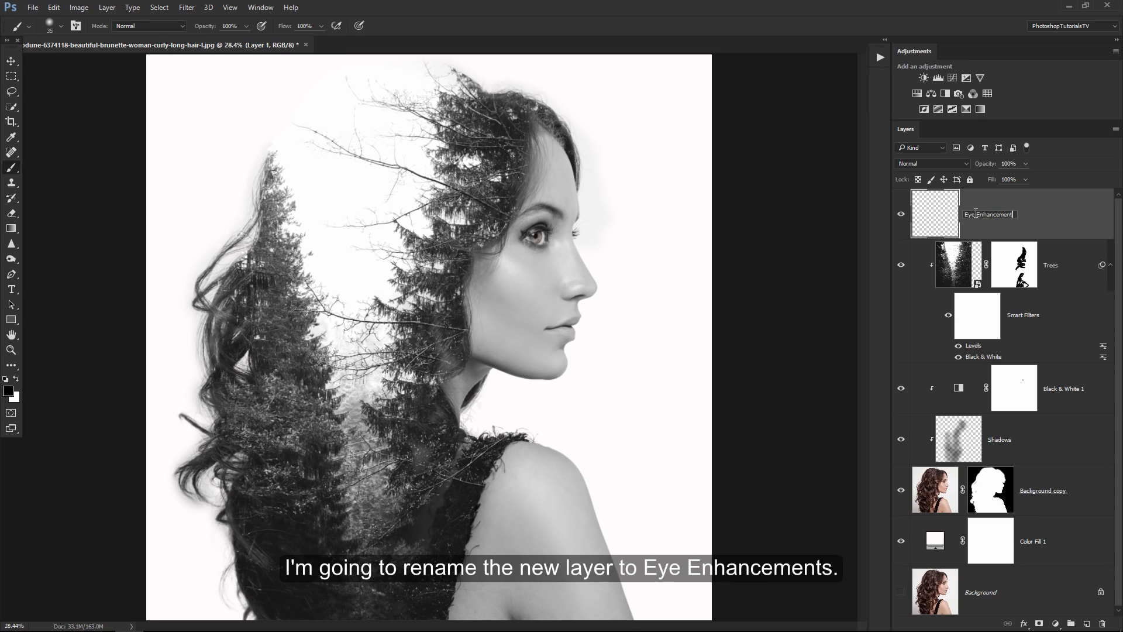
text(Eye Enhancements)
key(Return)
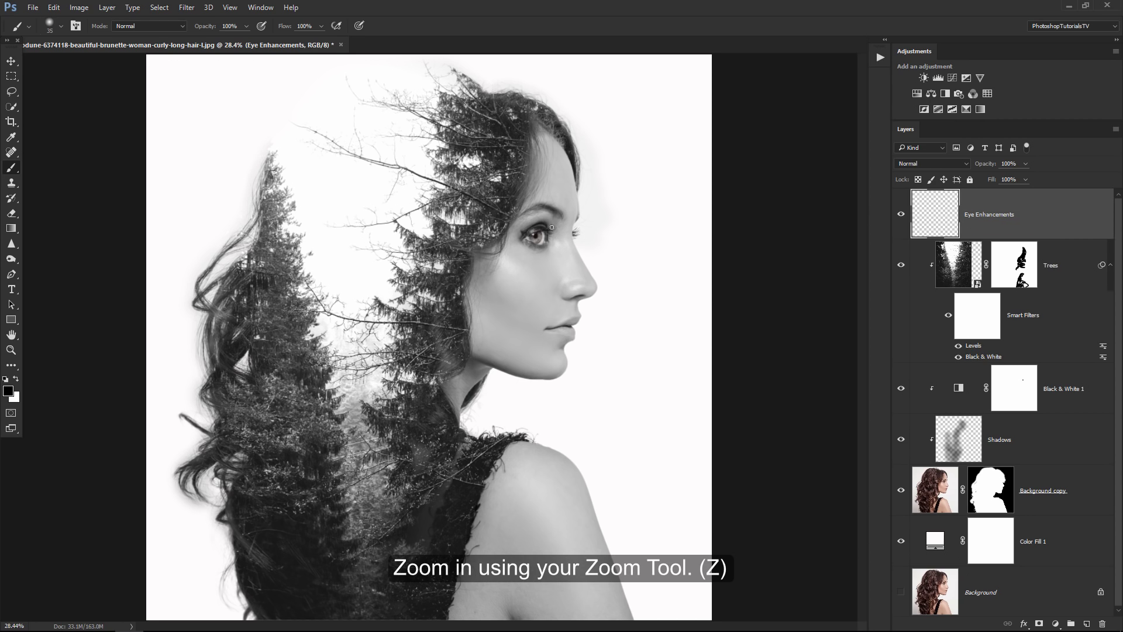
key(z)
drag(521, 229, 723, 233)
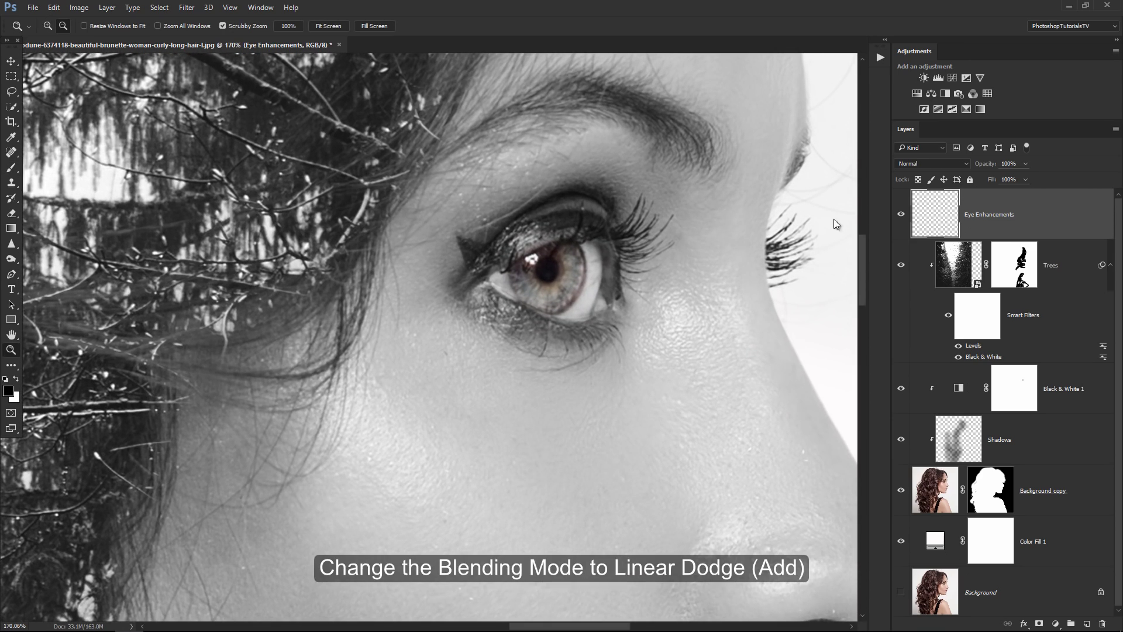
click(932, 166)
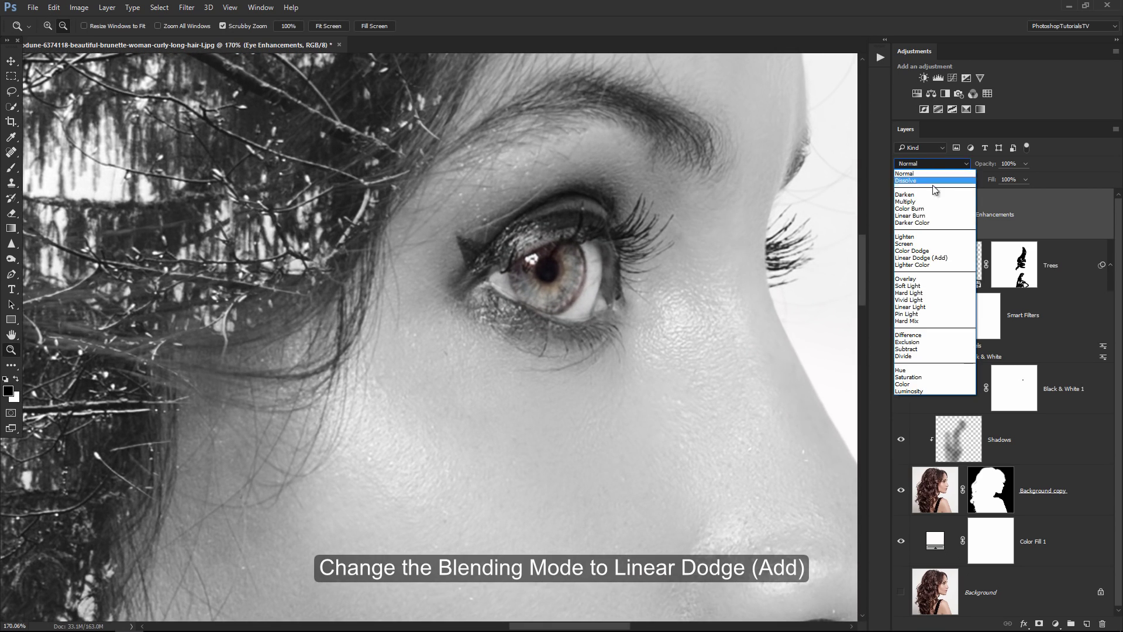
- Set Eye Enhancements to Linear Dodge (Add) and the foreground colour to b65b29
click(934, 257)
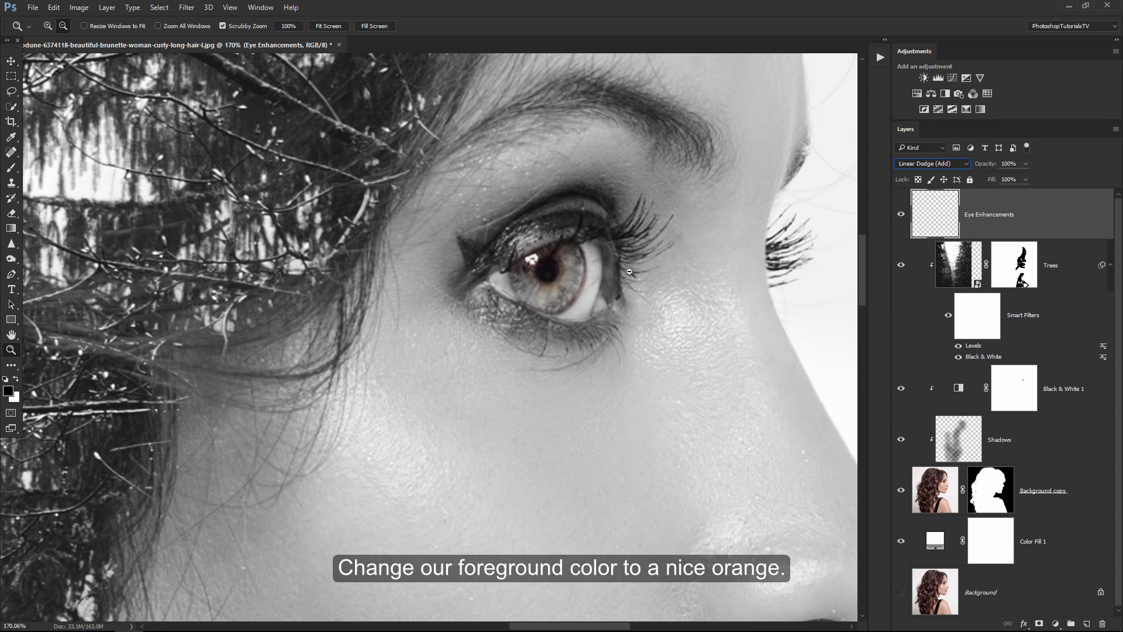
click(8, 394)
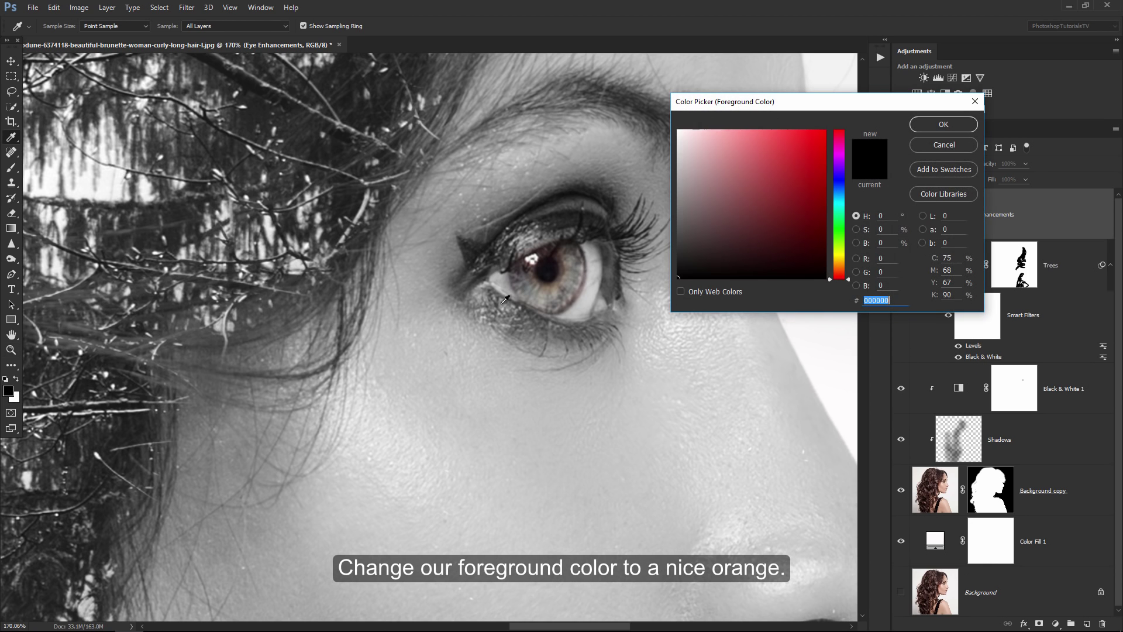
drag(839, 278, 839, 270)
drag(780, 197, 788, 181)
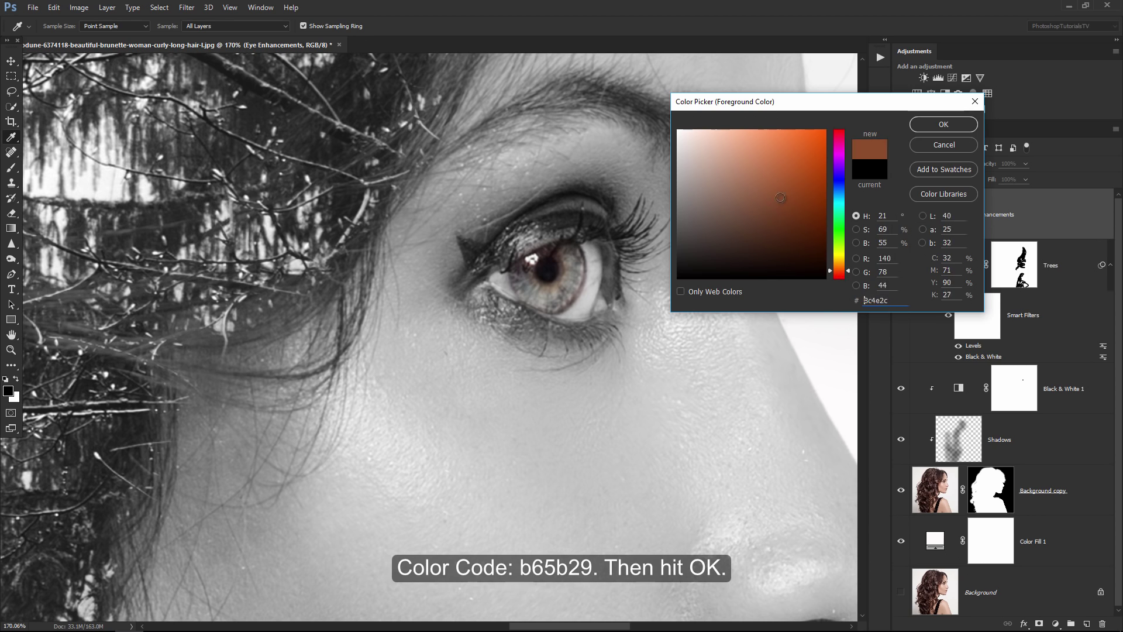
text(b65b29)
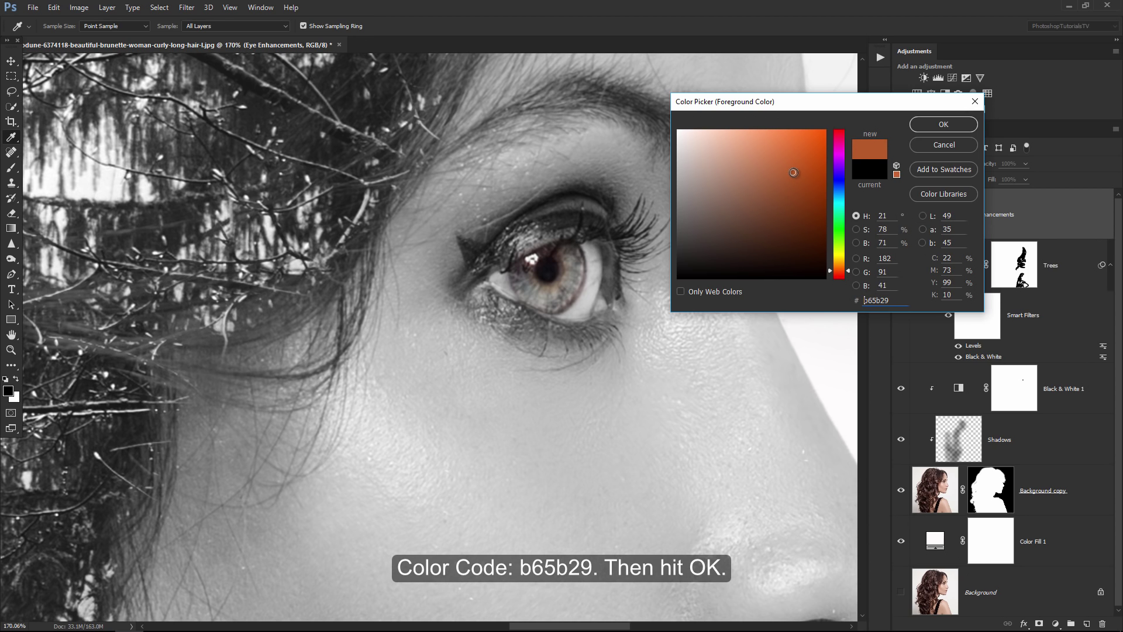
click(920, 124)
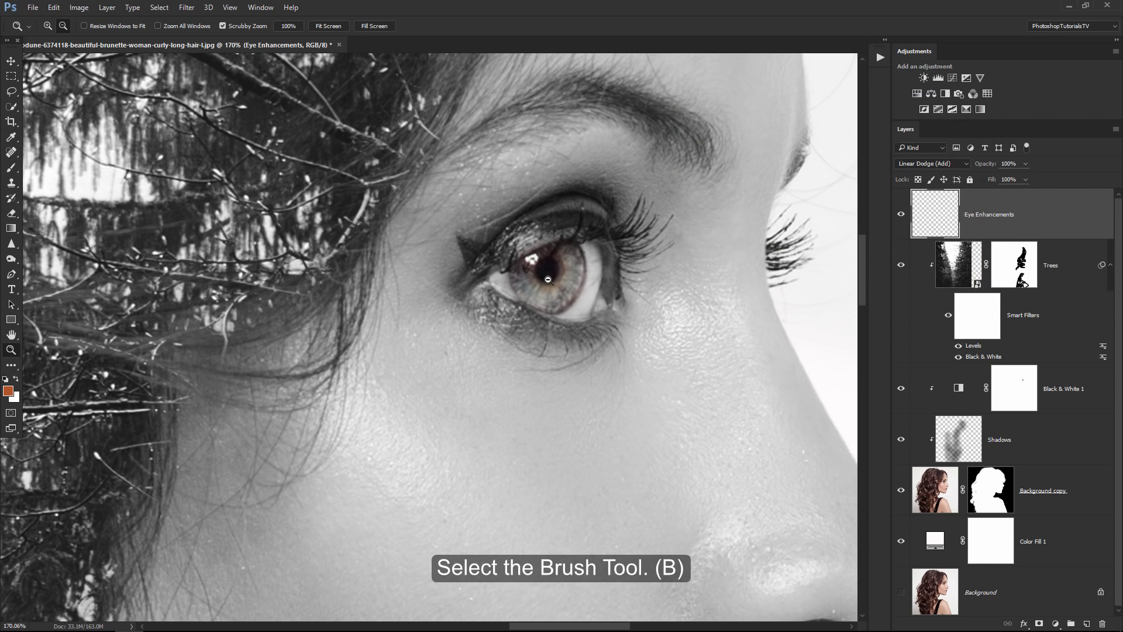
- Brush orange over the iris around the pupil, sizing the brush down for detail
key(b)
scroll(549, 277, up, 2)
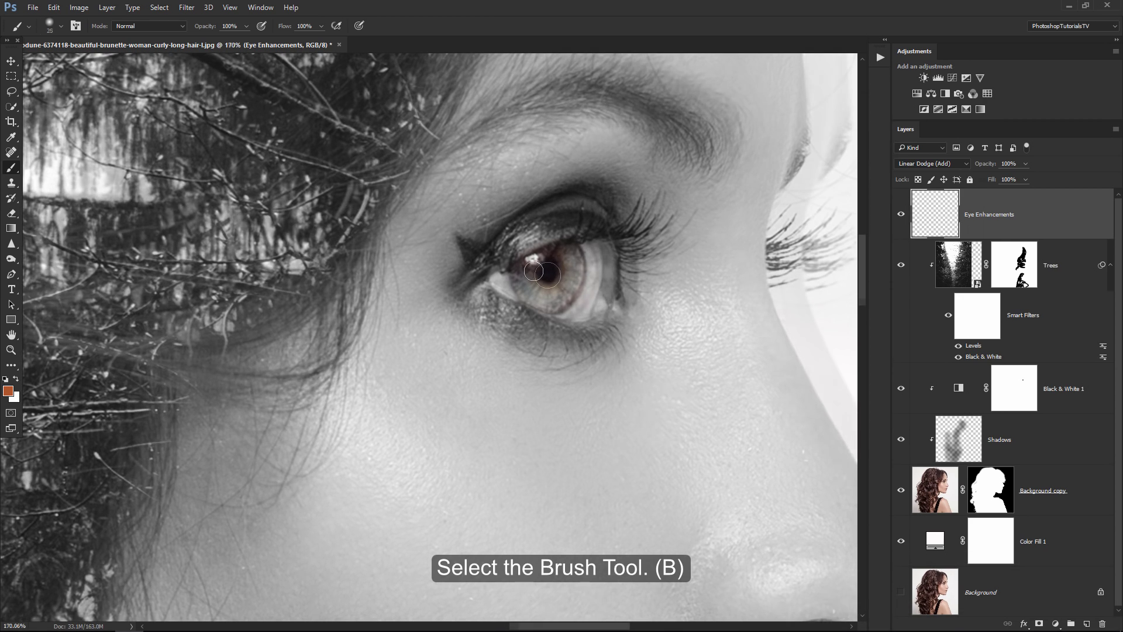
mouse_move(549, 275)
mouse_down()
mouse_move(528, 288)
mouse_move(579, 268)
mouse_up()
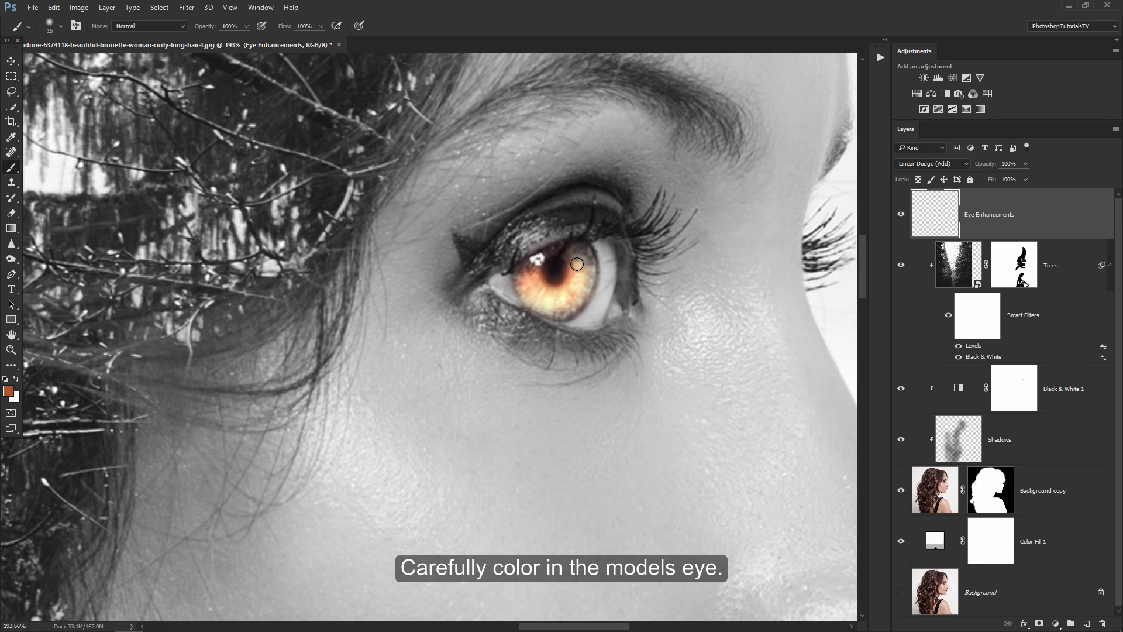
key(bracketleft)
key(bracketleft)
key(bracketleft)
mouse_move(533, 264)
mouse_down()
mouse_move(530, 298)
mouse_move(587, 263)
mouse_move(575, 262)
mouse_up()
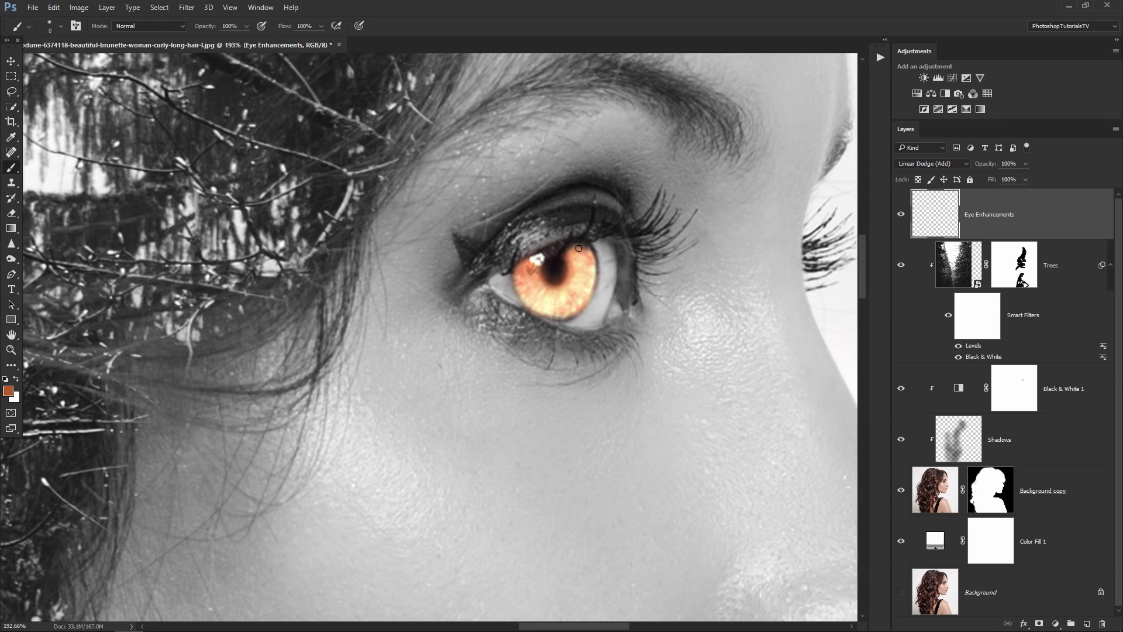
drag(562, 249, 541, 255)
key(bracketright)
key(bracketright)
key(bracketright)
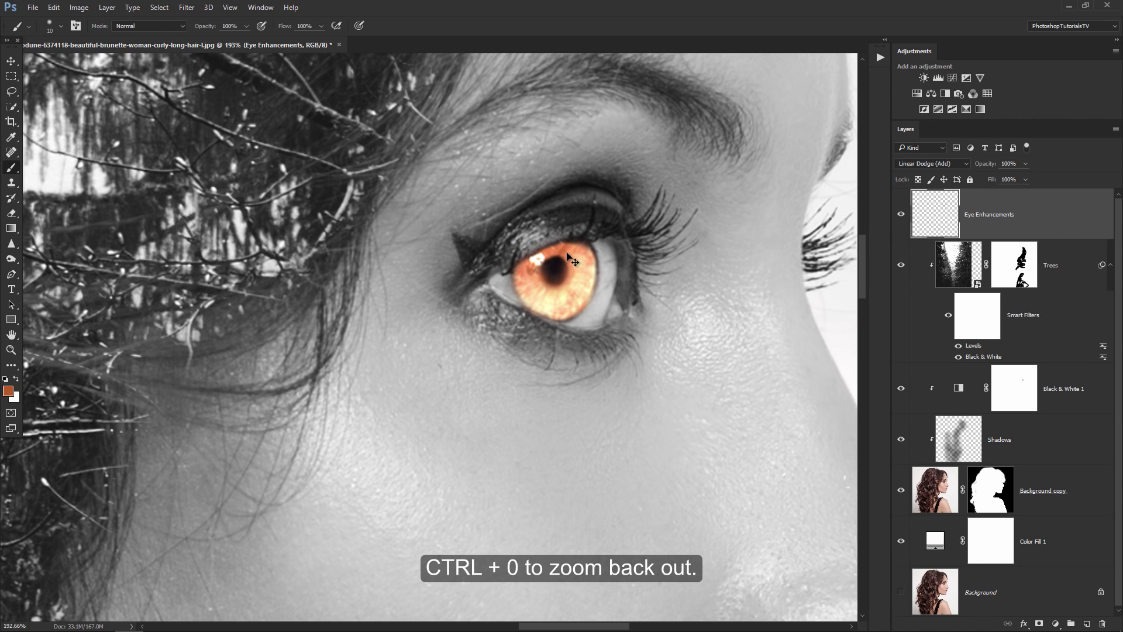
- Lower the Eye Enhancements layer opacity to 56%
key(ctrl+0)
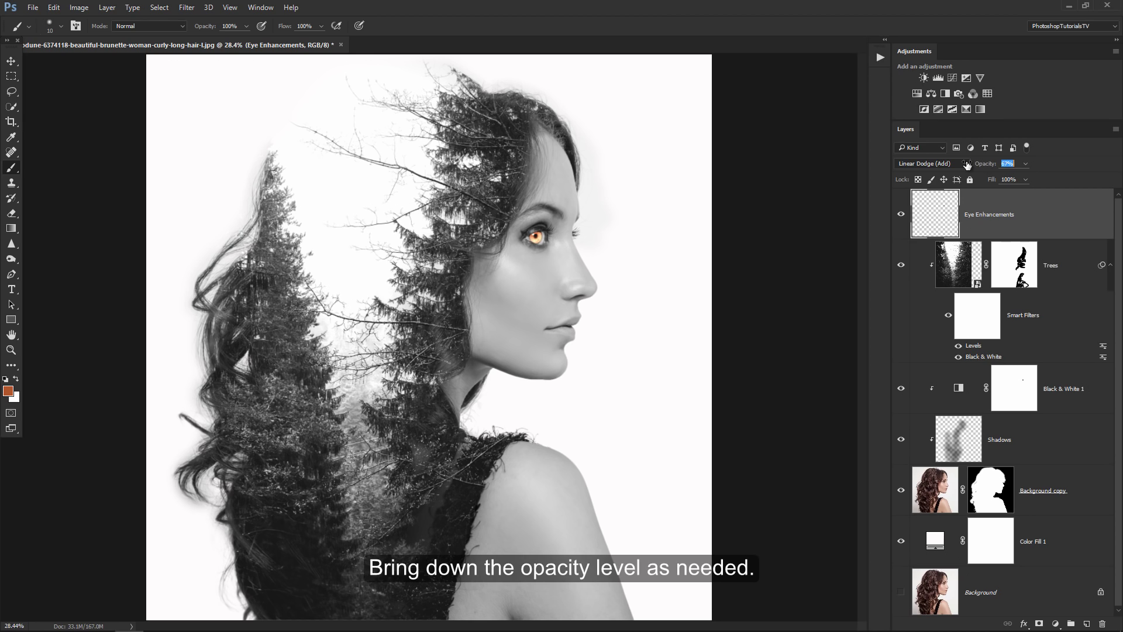
mouse_move(986, 165)
mouse_down()
mouse_move(926, 166)
mouse_move(957, 166)
mouse_up()
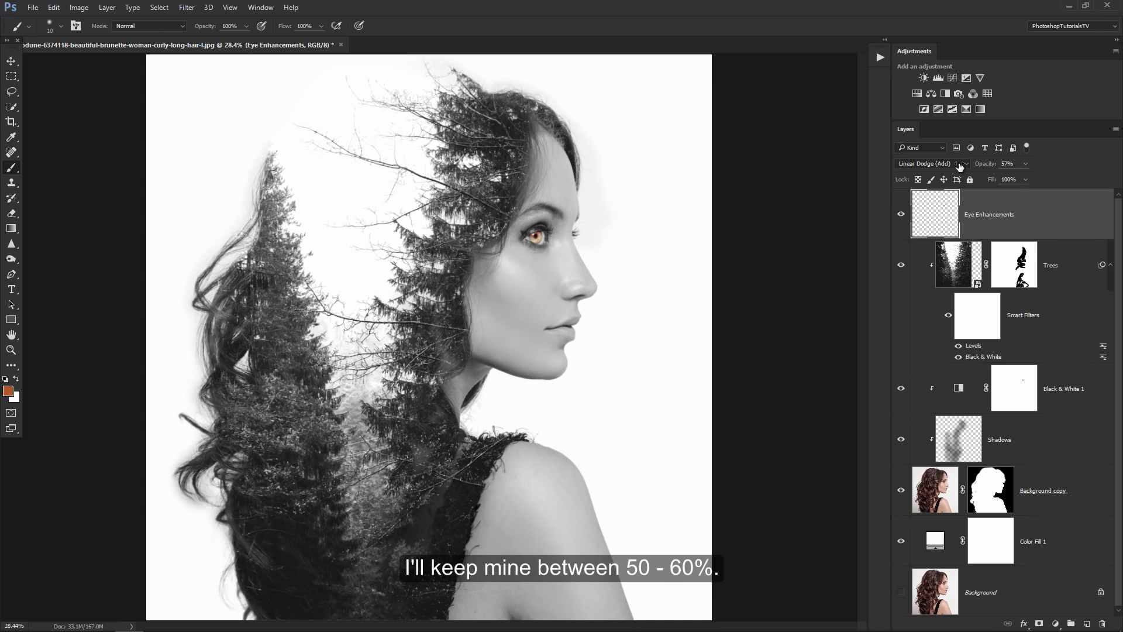
drag(960, 168, 959, 168)
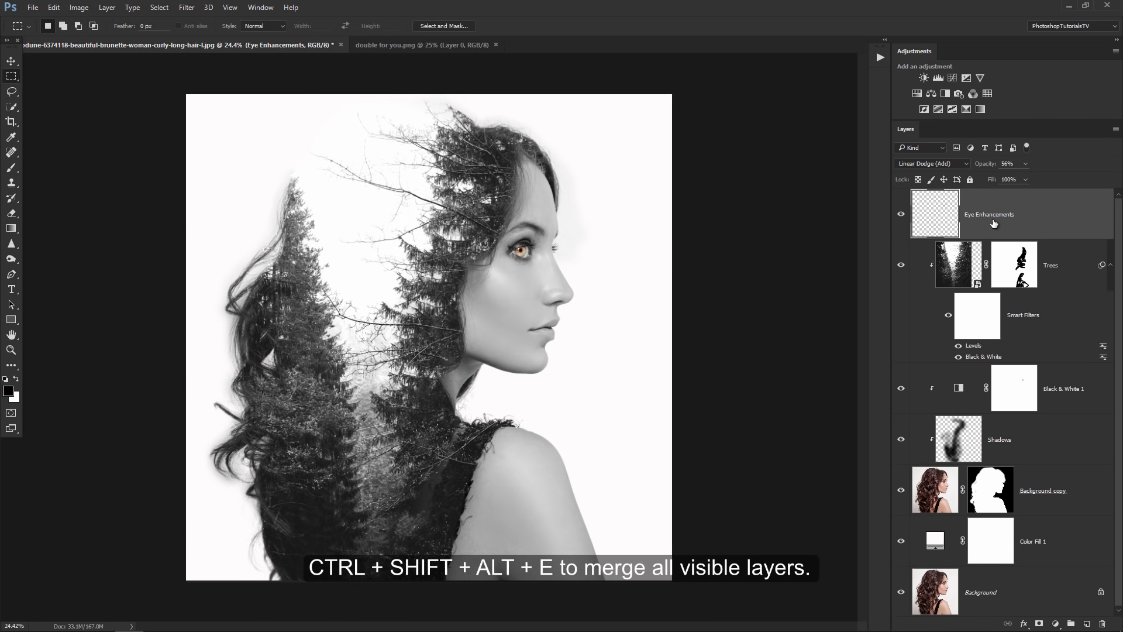
- Stamp all visible layers into a new layer named 'Merged' and convert it to a smart object
key(ctrl+shift+alt+e)
double_click(975, 215)
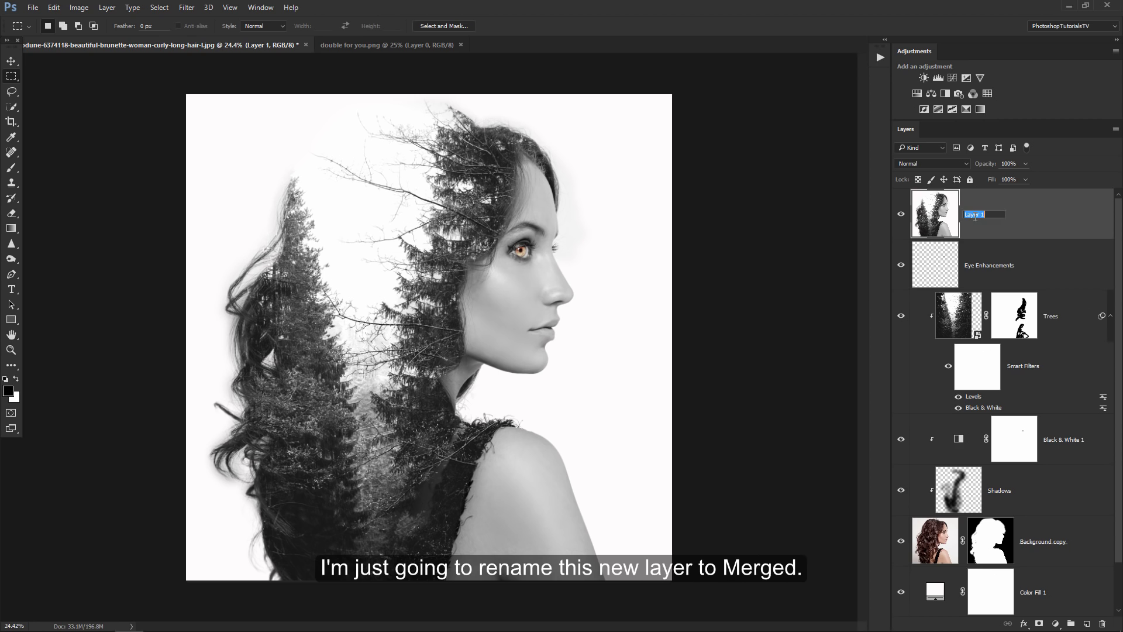
text(Merged)
key(Return)
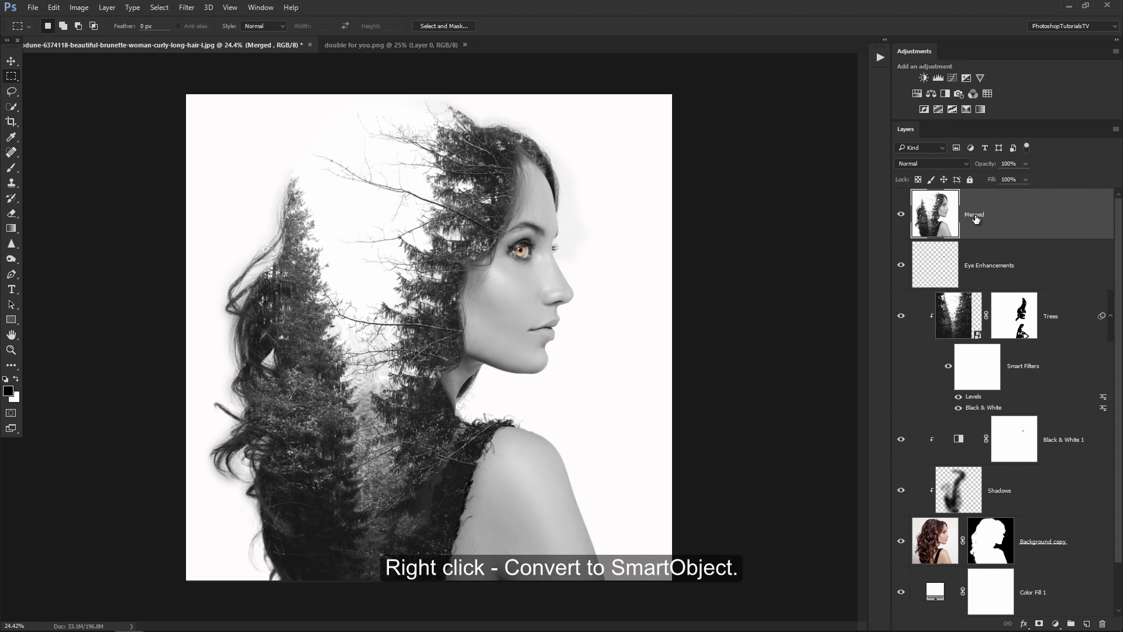
right_click(1015, 213)
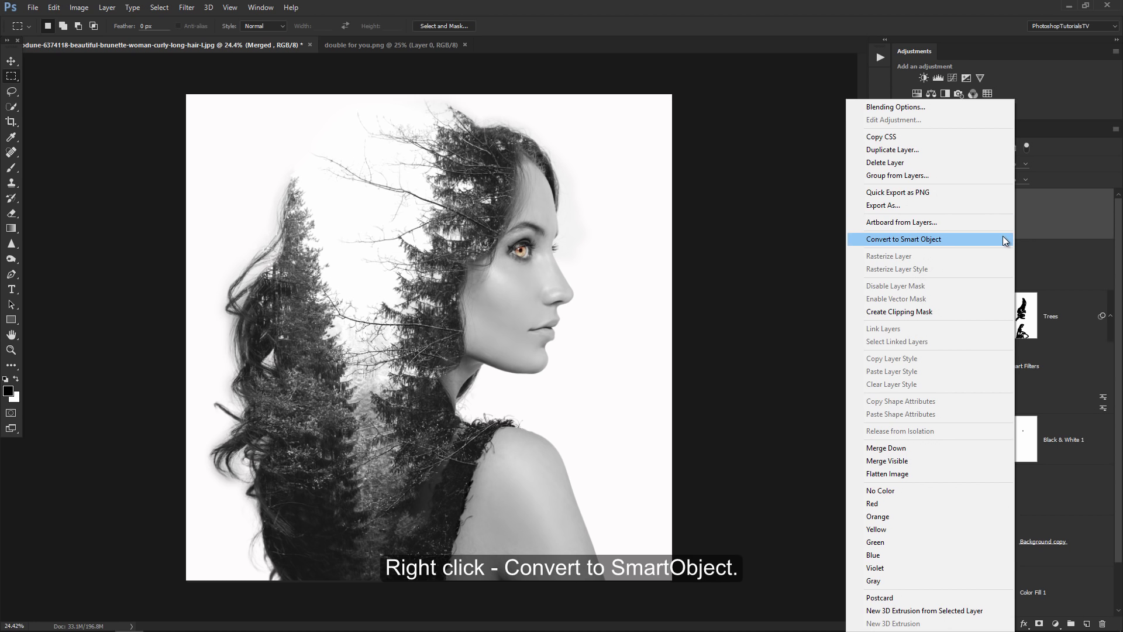
click(1003, 236)
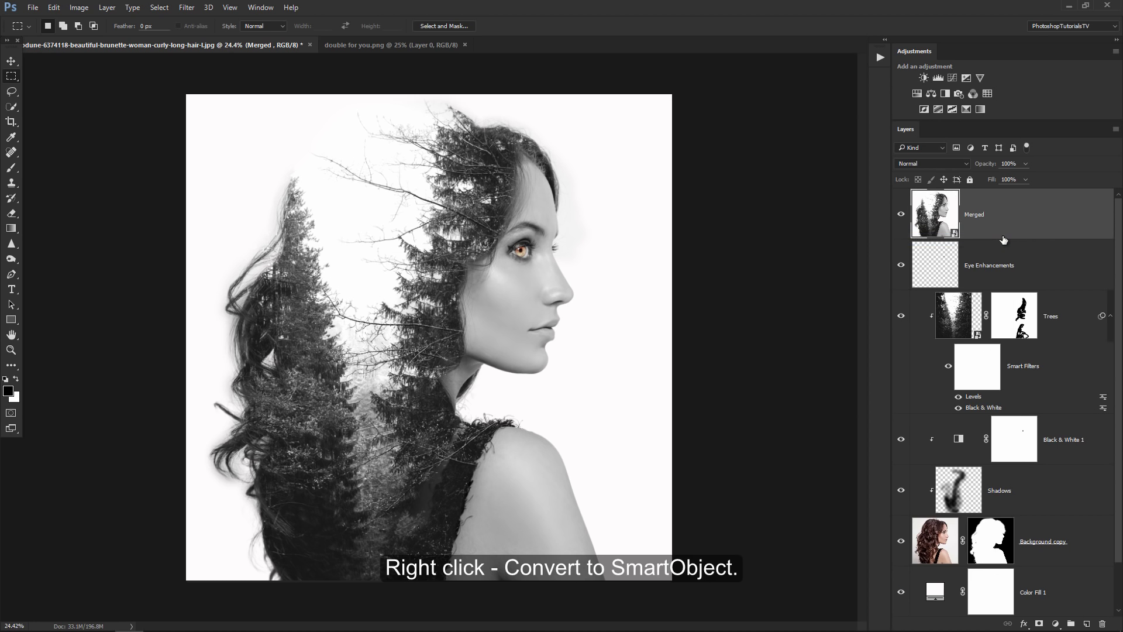
click(186, 7)
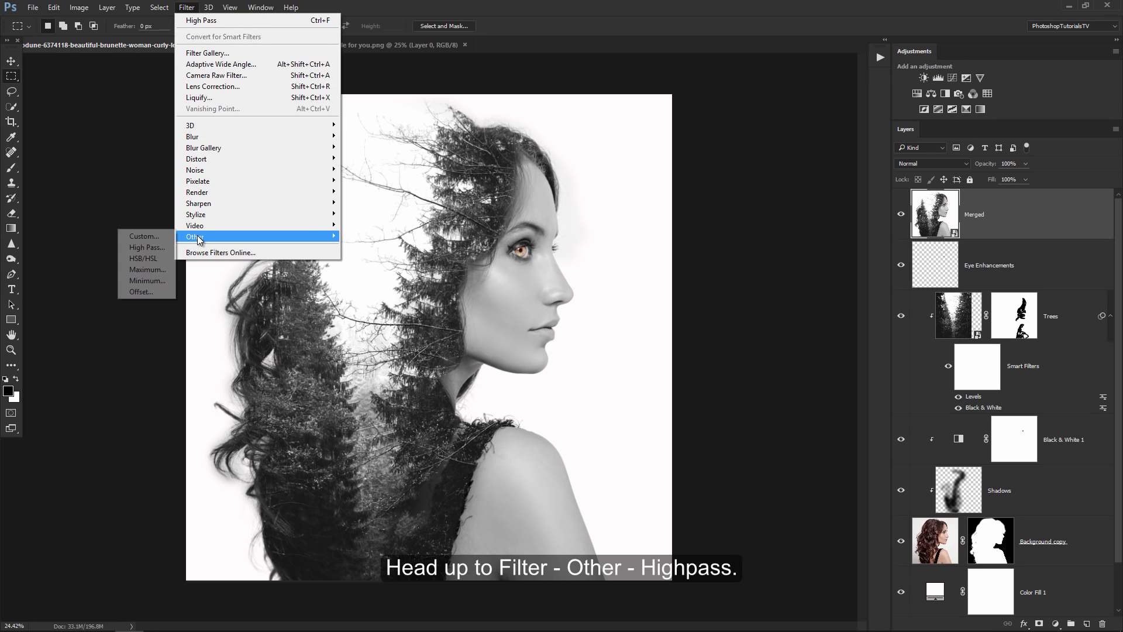
mouse_move(258, 237)
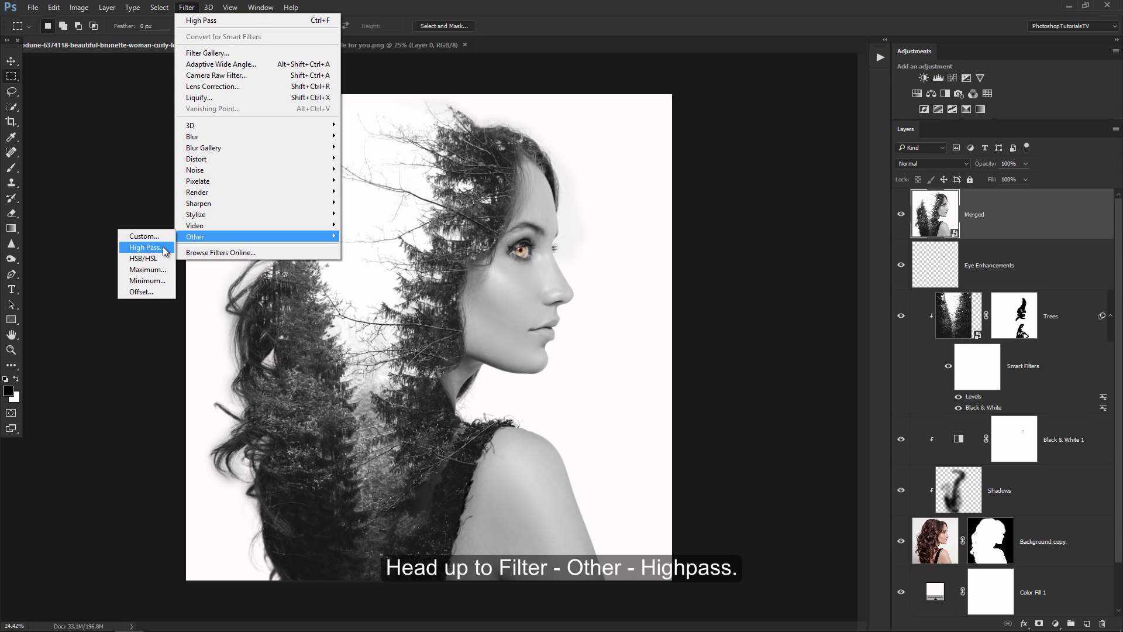
- Apply a 5 px High Pass filter to Merged and blend the layer as Soft Light
click(165, 252)
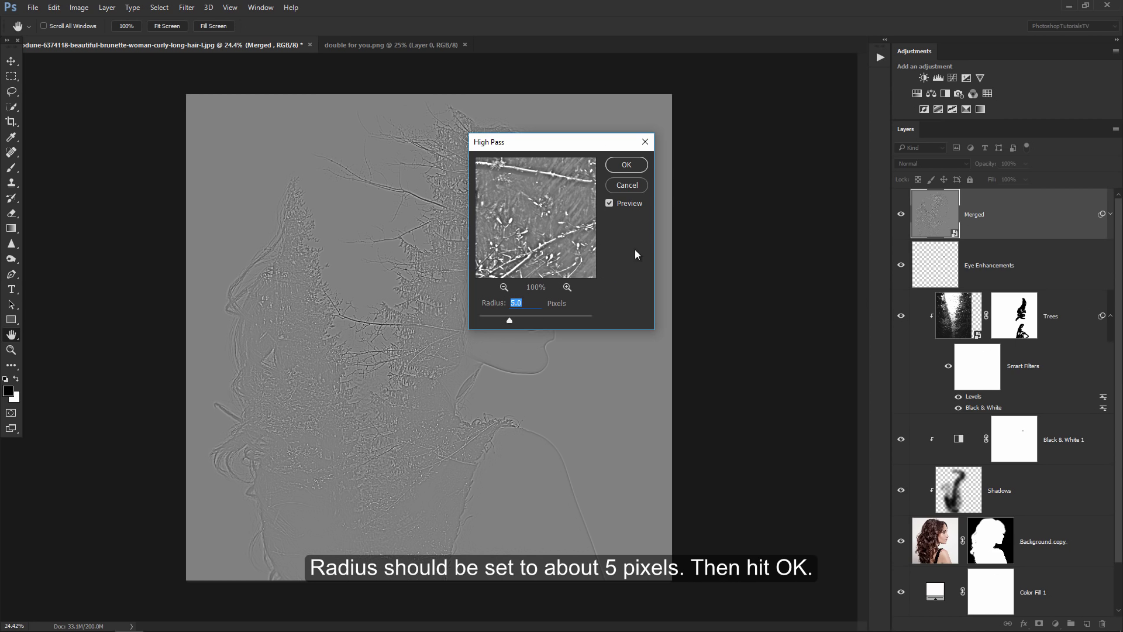
click(635, 169)
key(m)
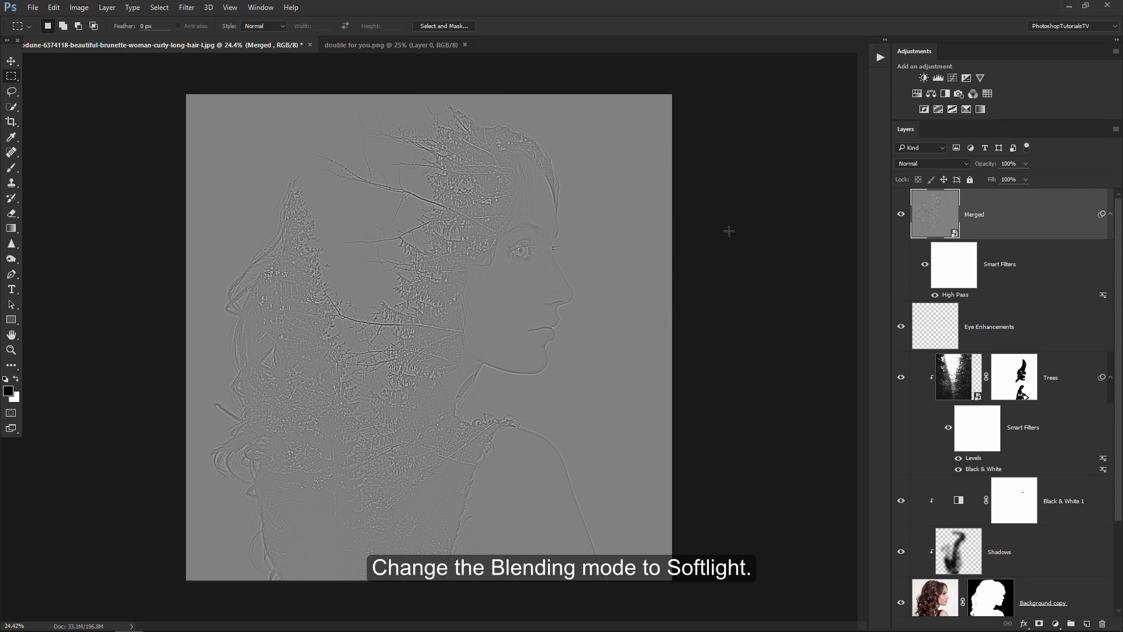
click(928, 164)
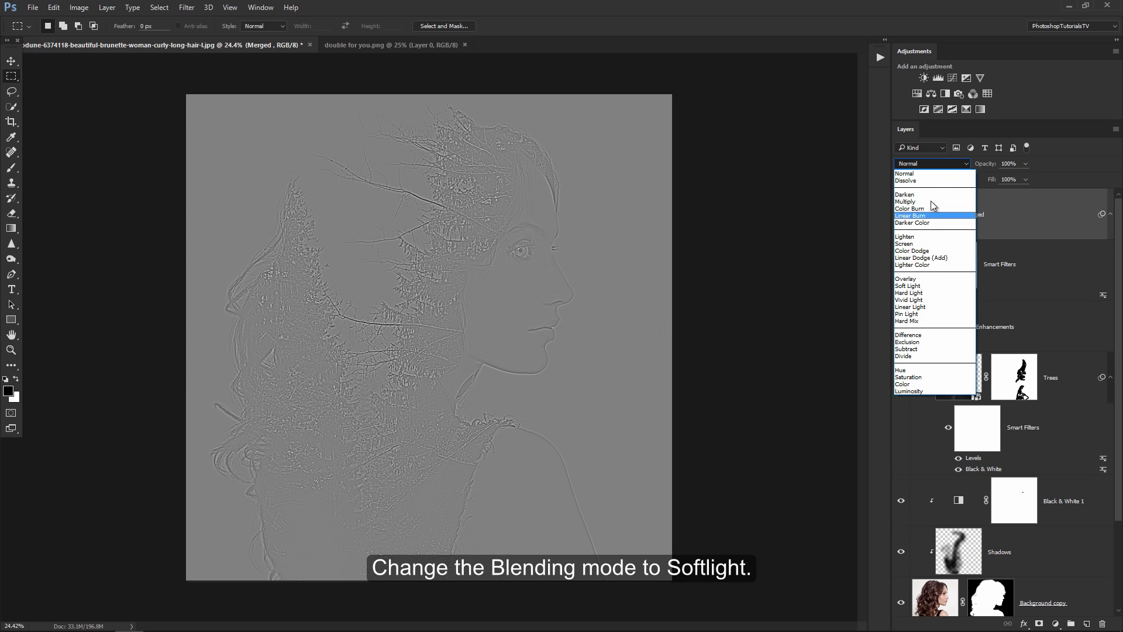
click(929, 285)
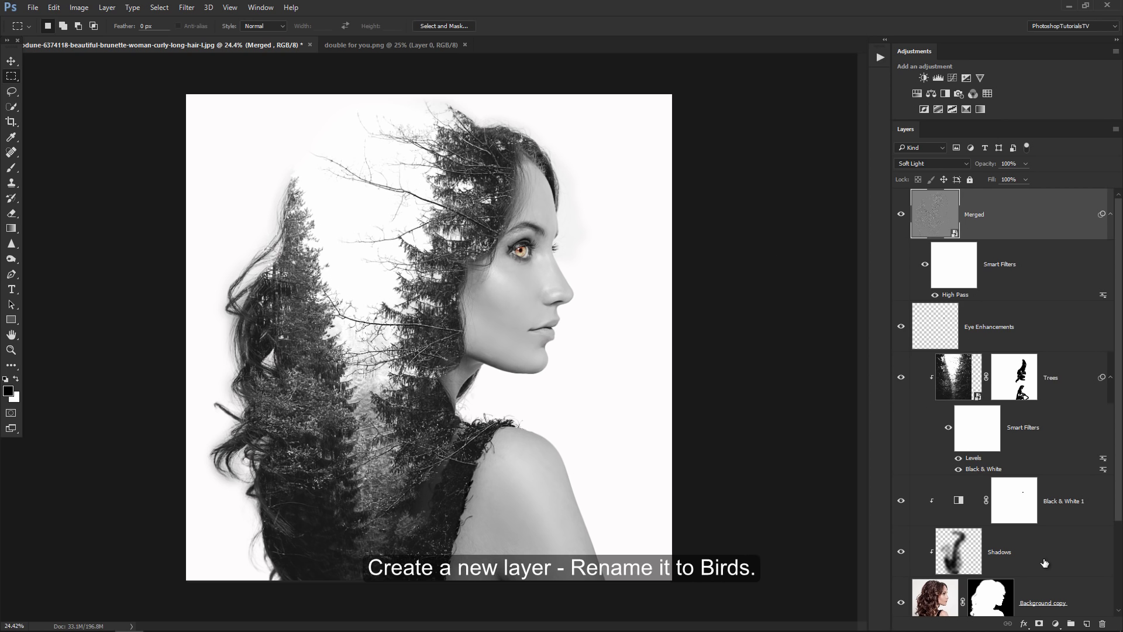
- Add a new empty layer named 'Birds' above Merged
click(1086, 623)
double_click(973, 215)
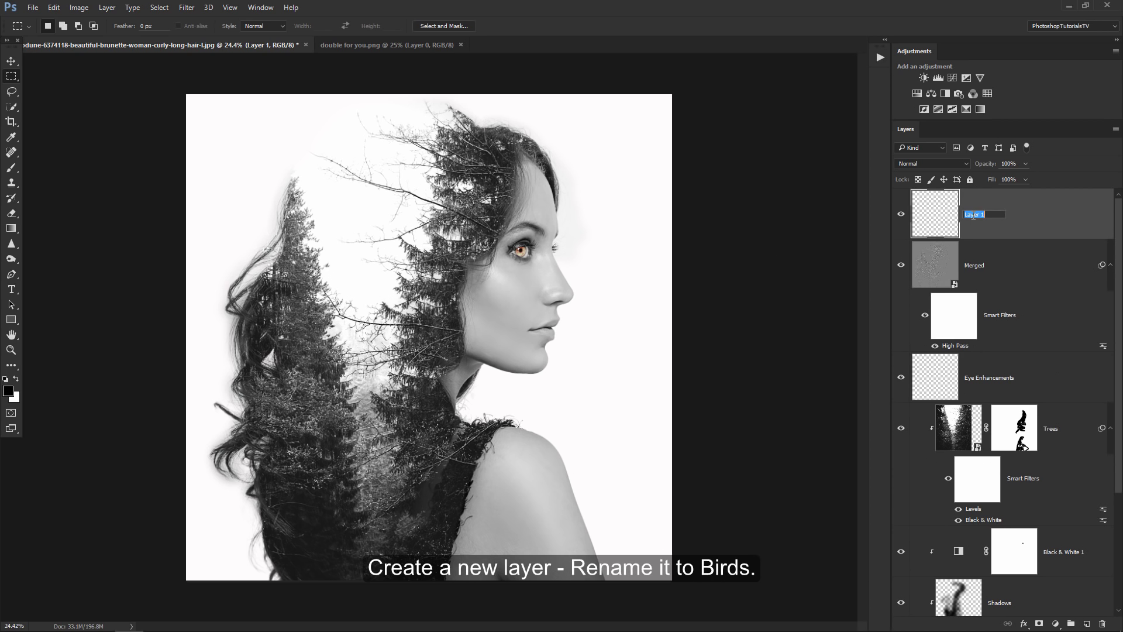
text(Birds)
key(Return)
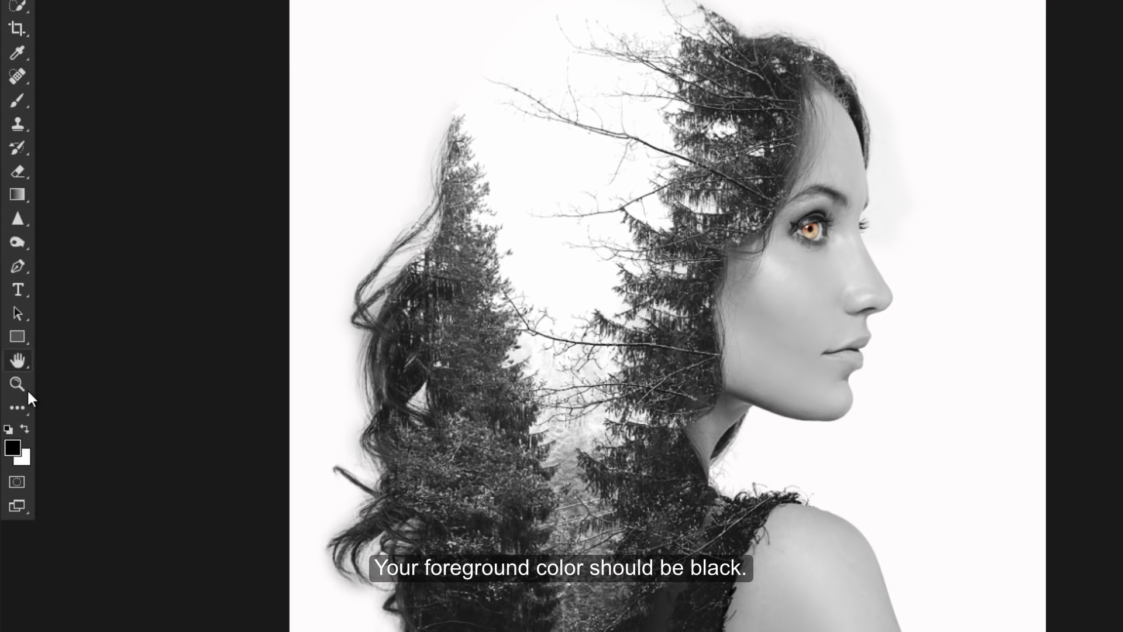
- Select a flock-of-birds brush preset and shrink it from 400 to 300
click(18, 100)
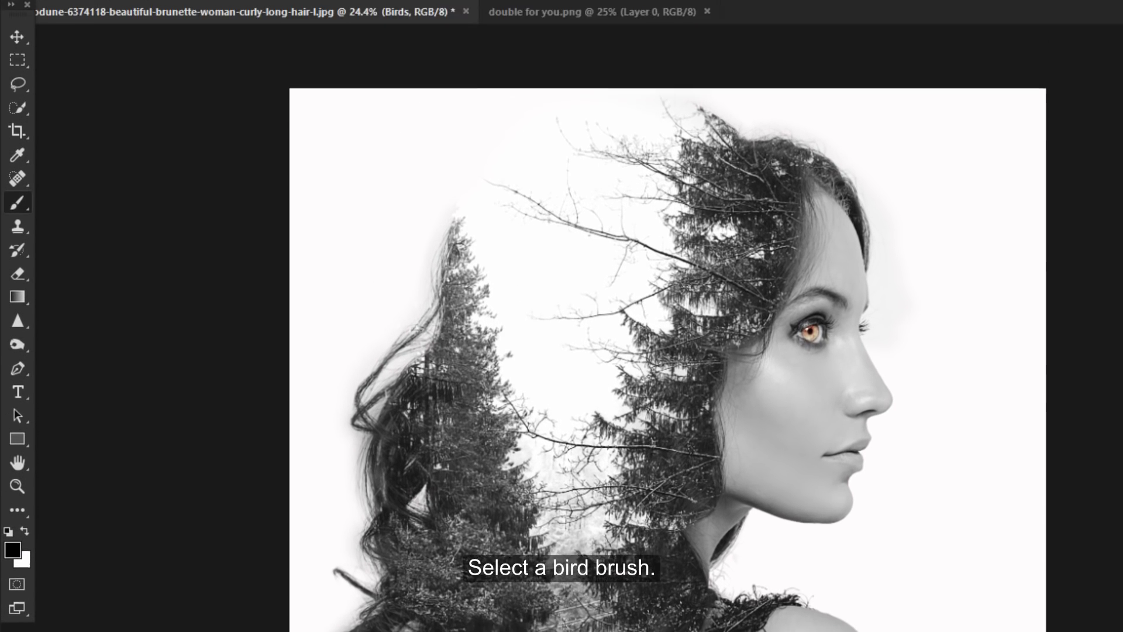
click(95, 40)
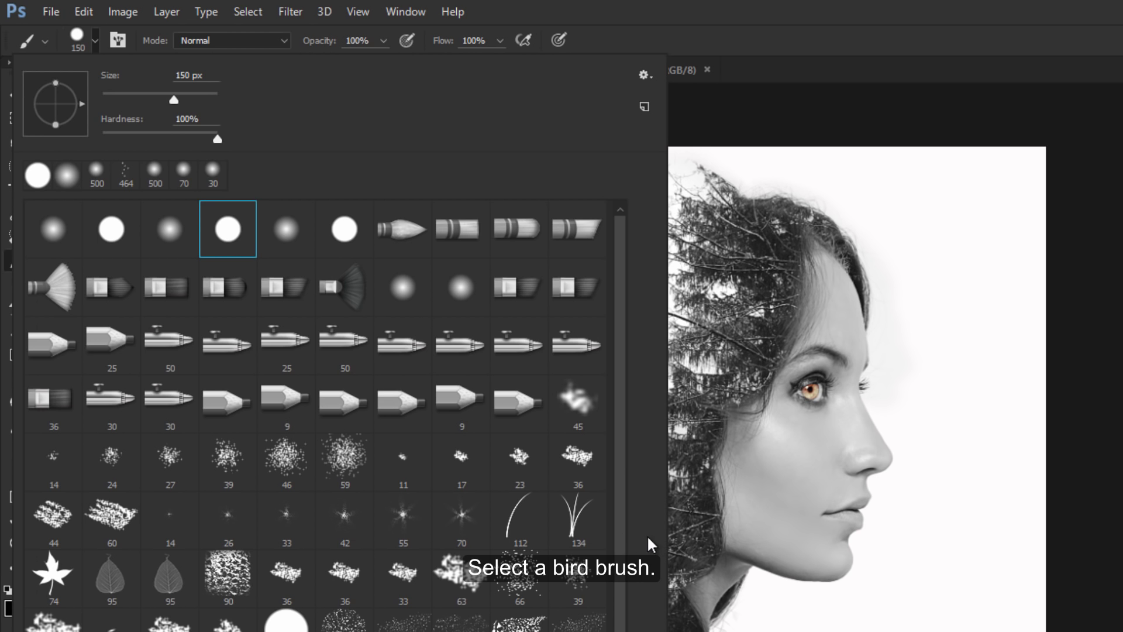
scroll(629, 553, down, 5)
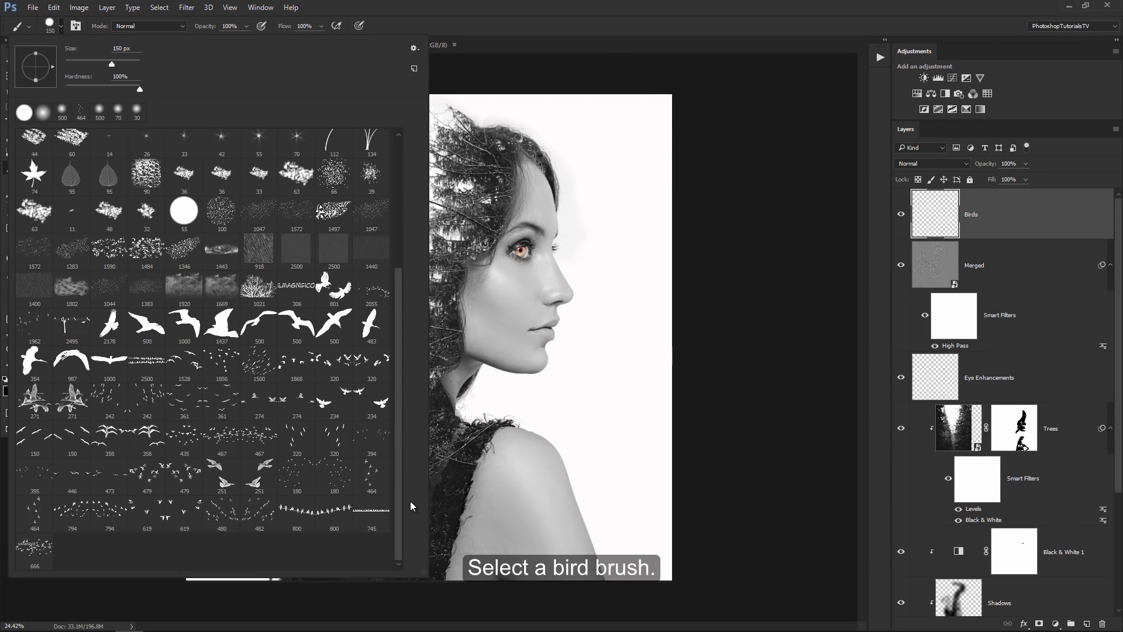
double_click(371, 477)
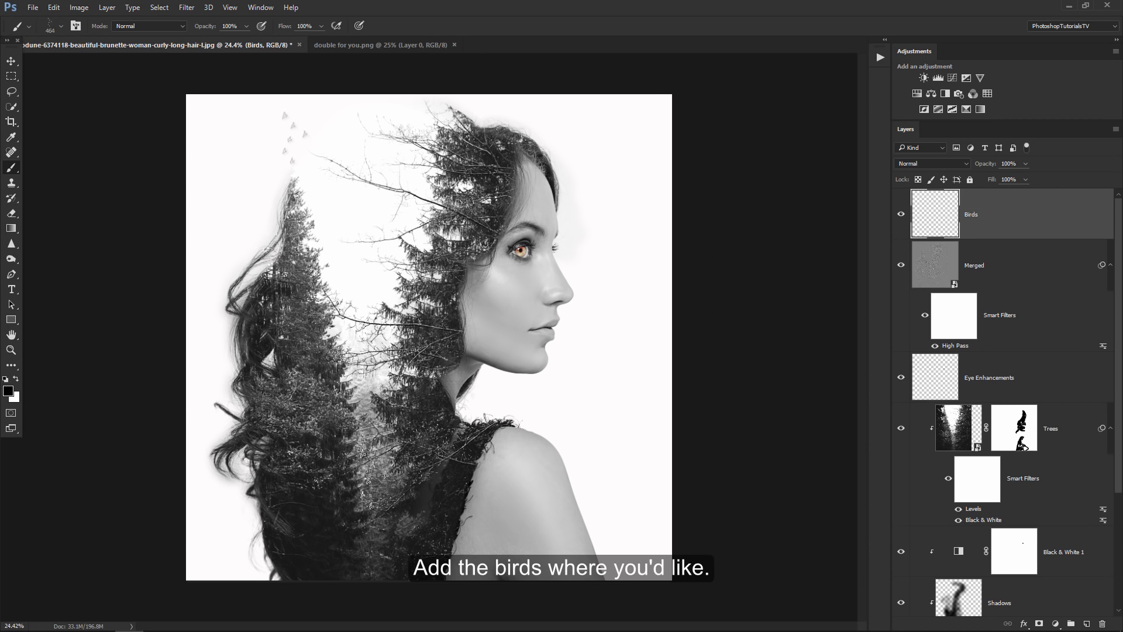
key(bracketleft)
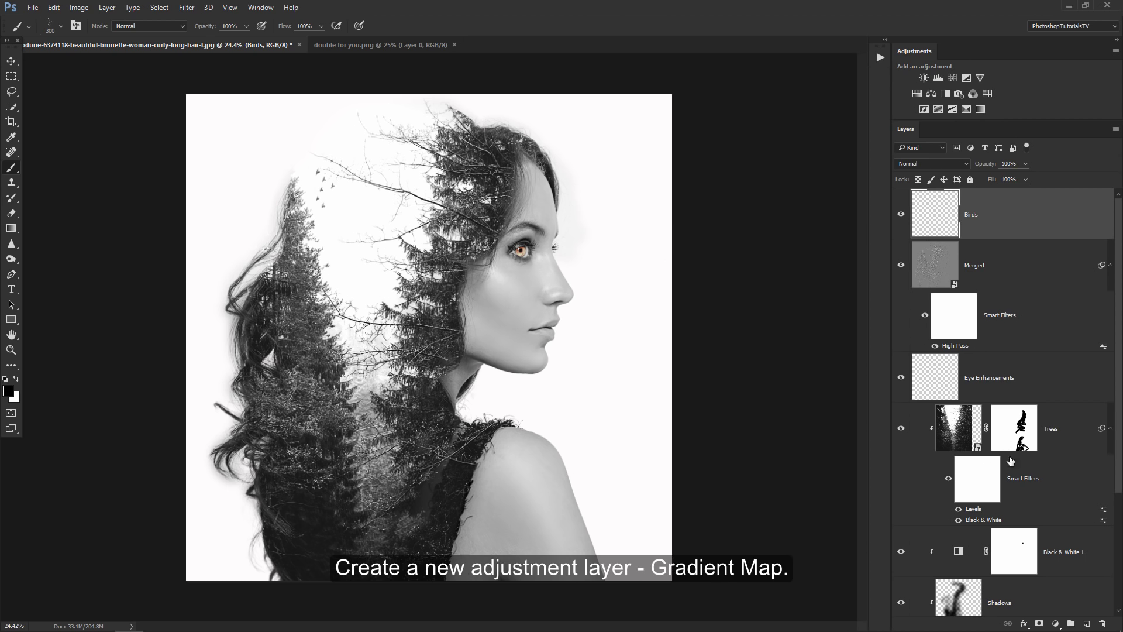
- Add a green-to-gold Gradient Map layer blended as Soft Light at 55% opacity
click(1056, 624)
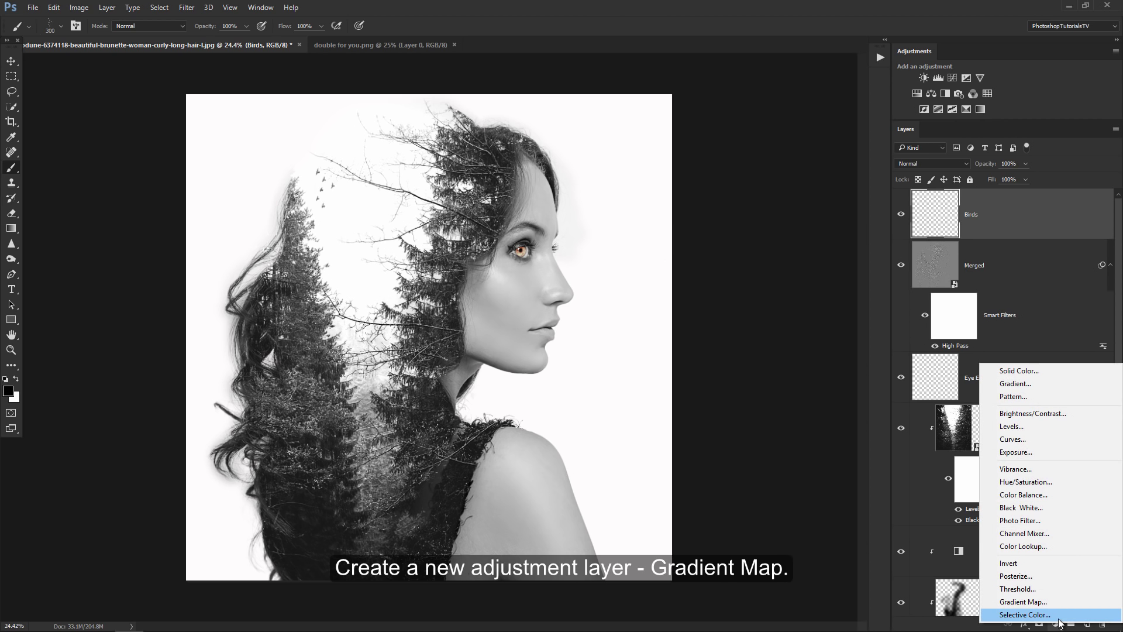
click(1042, 602)
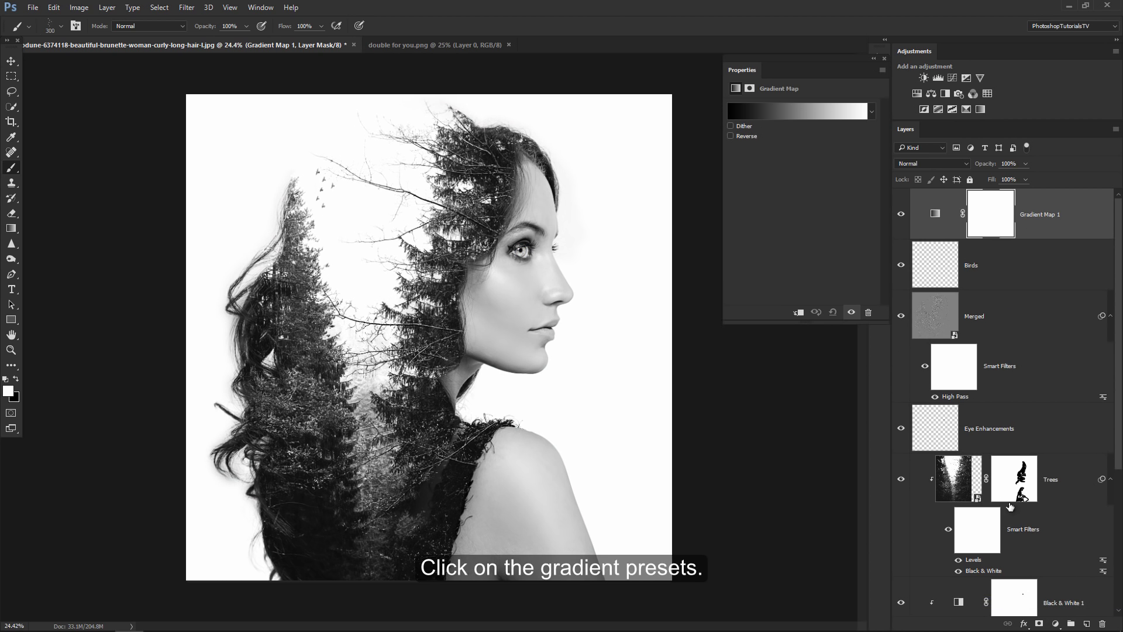
click(796, 113)
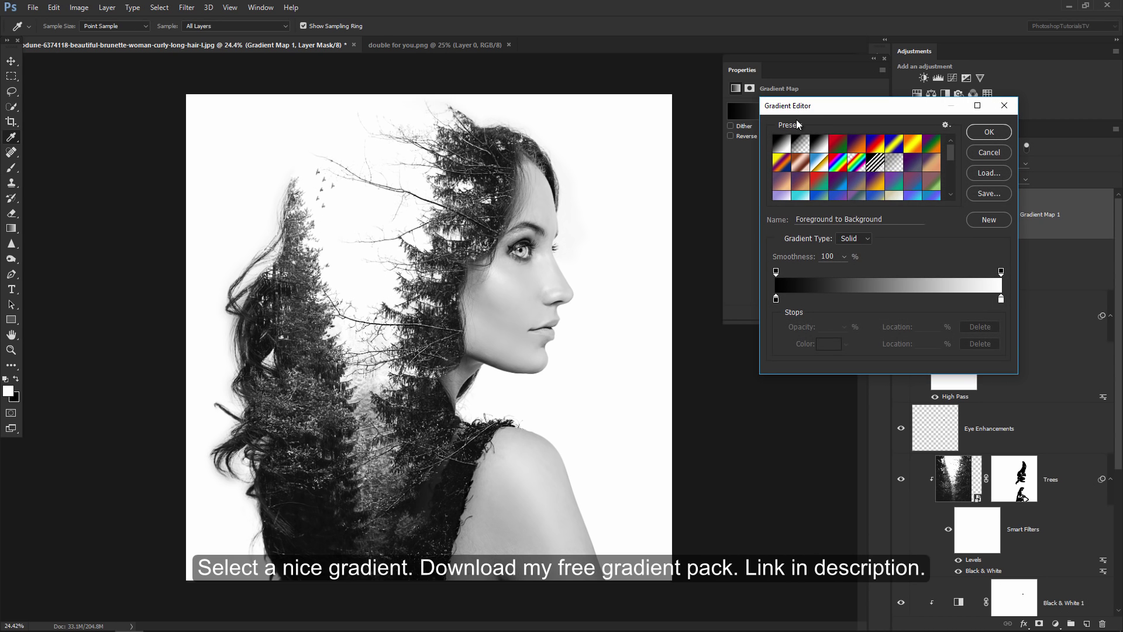
drag(952, 153, 953, 174)
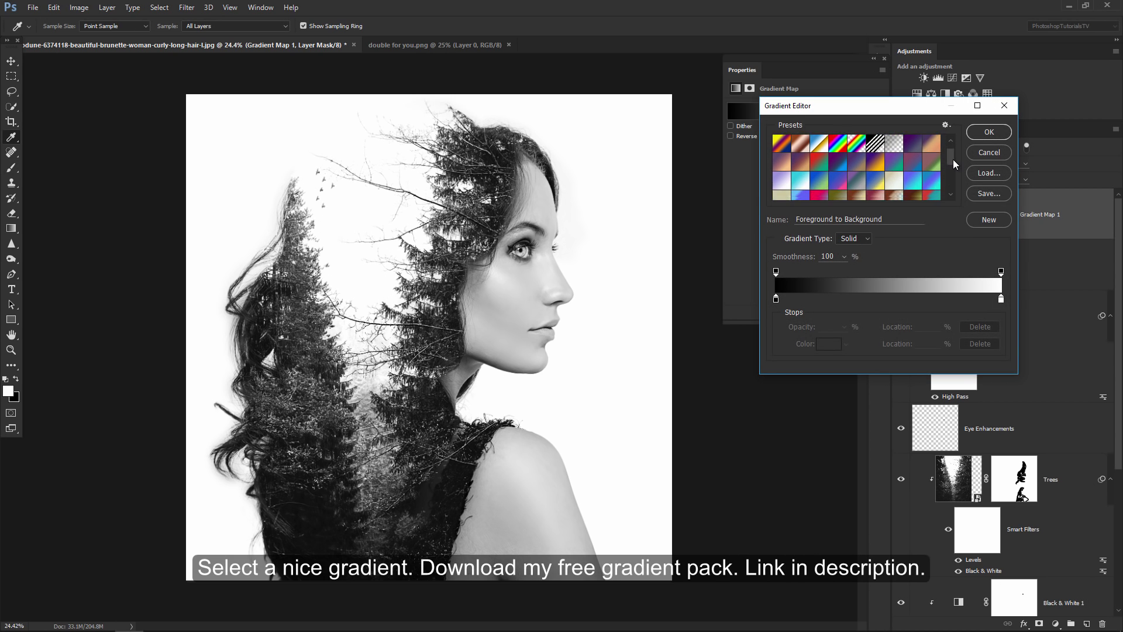
click(877, 175)
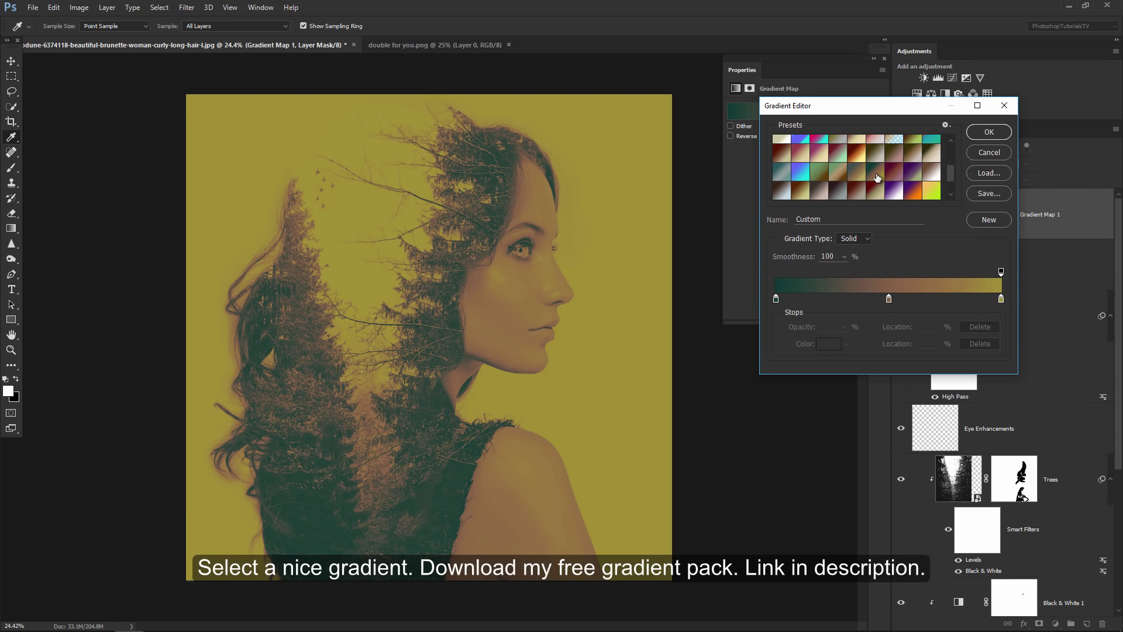
click(982, 137)
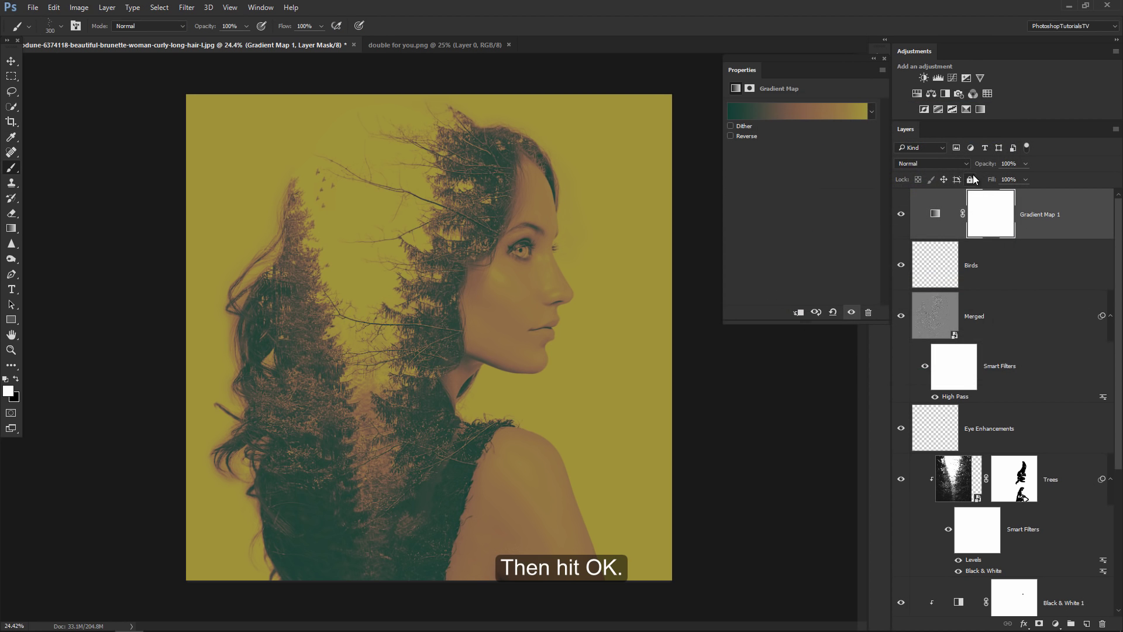
click(952, 164)
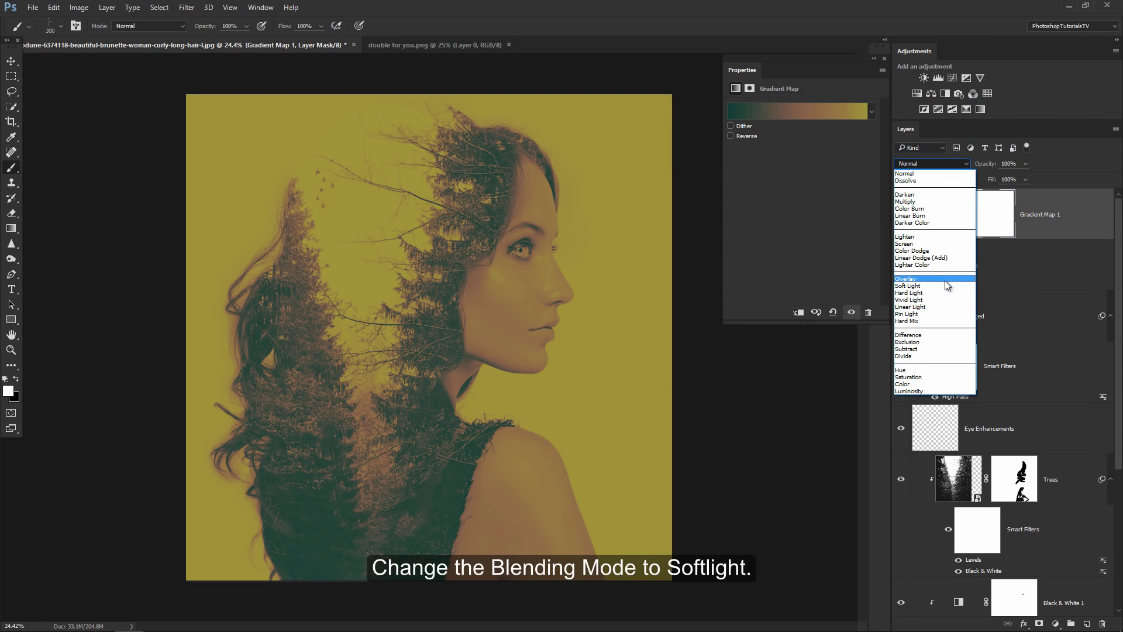
click(946, 285)
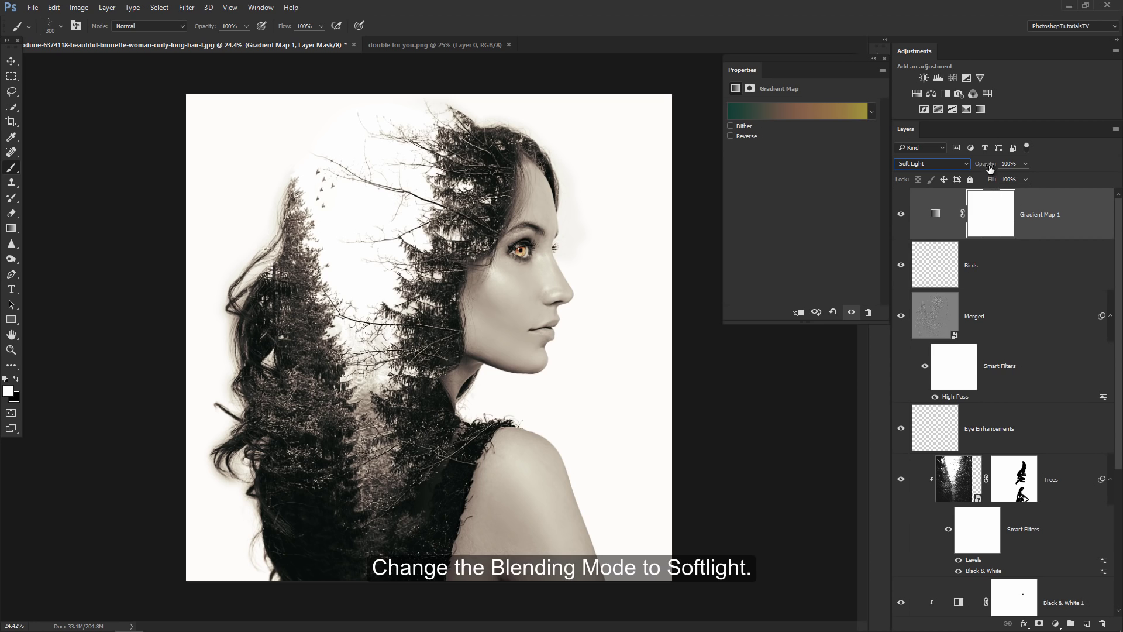
drag(989, 165, 961, 172)
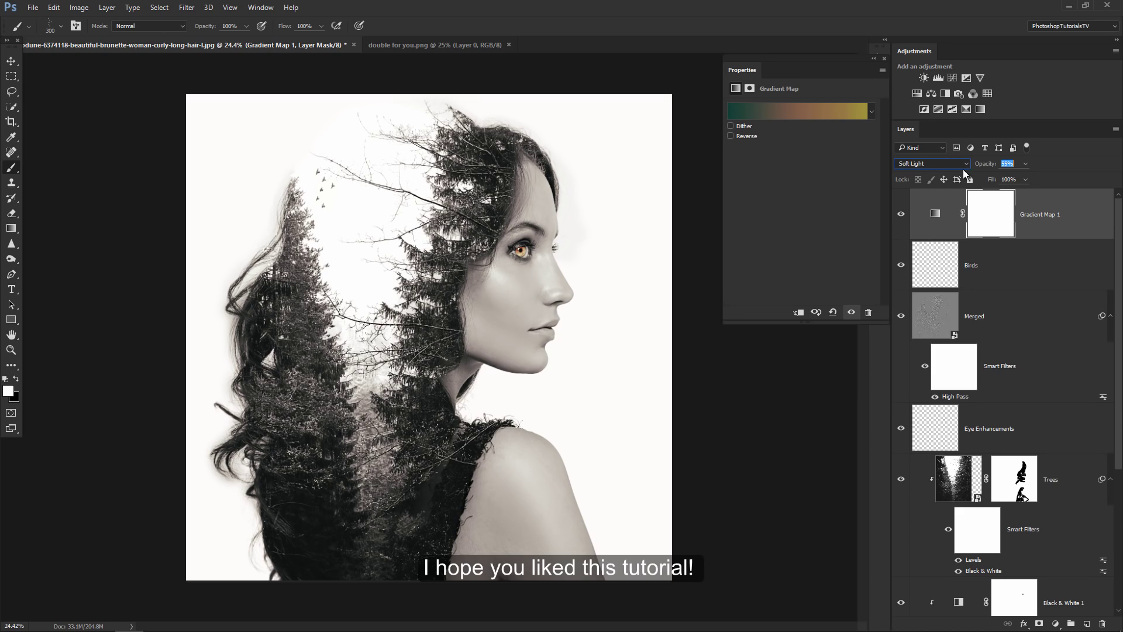
click(901, 120)
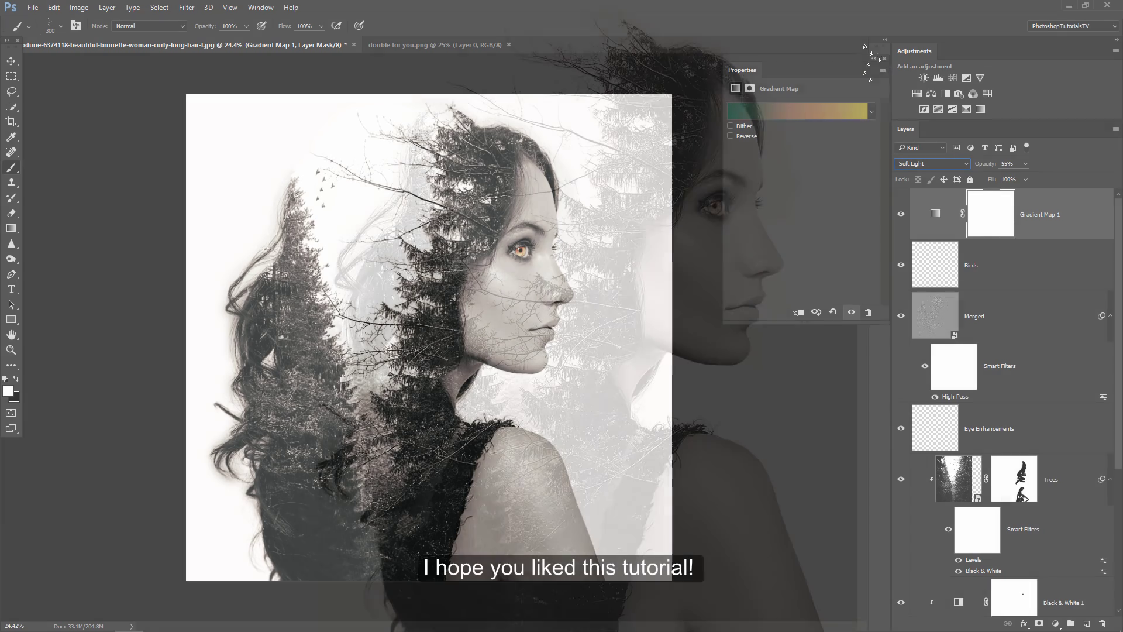